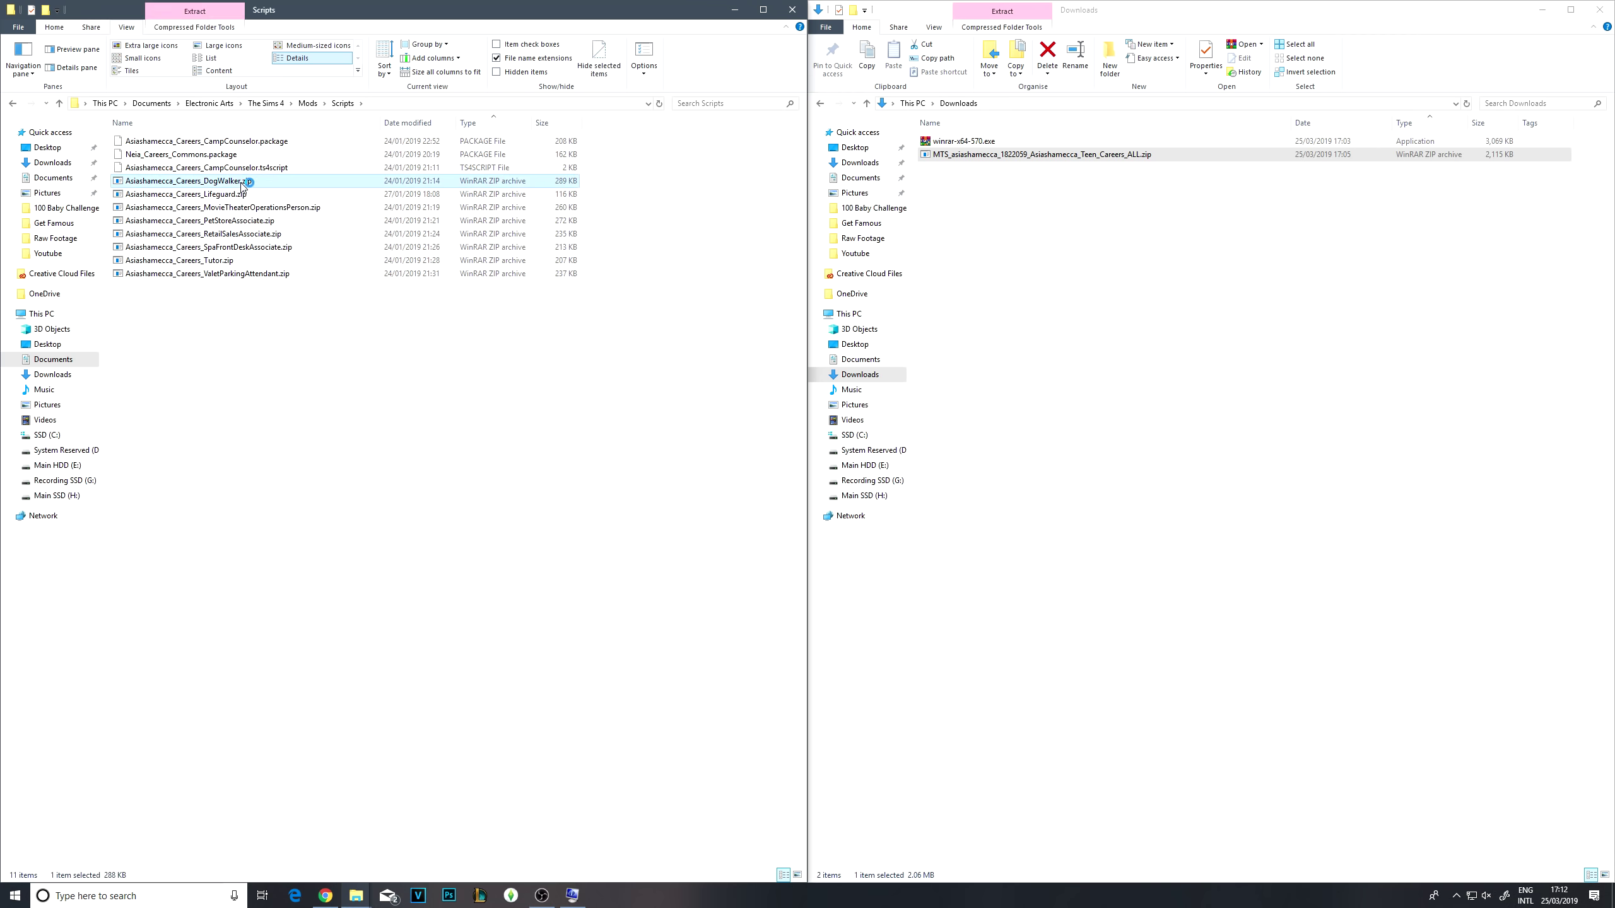
Extract only the DogWalker .package and .ts4script files from the DogWalker archive into the Scripts folder, leaving out Neia_Careers_Commons.package.
{"action": "left_click", "coordinate": [873, 154]}
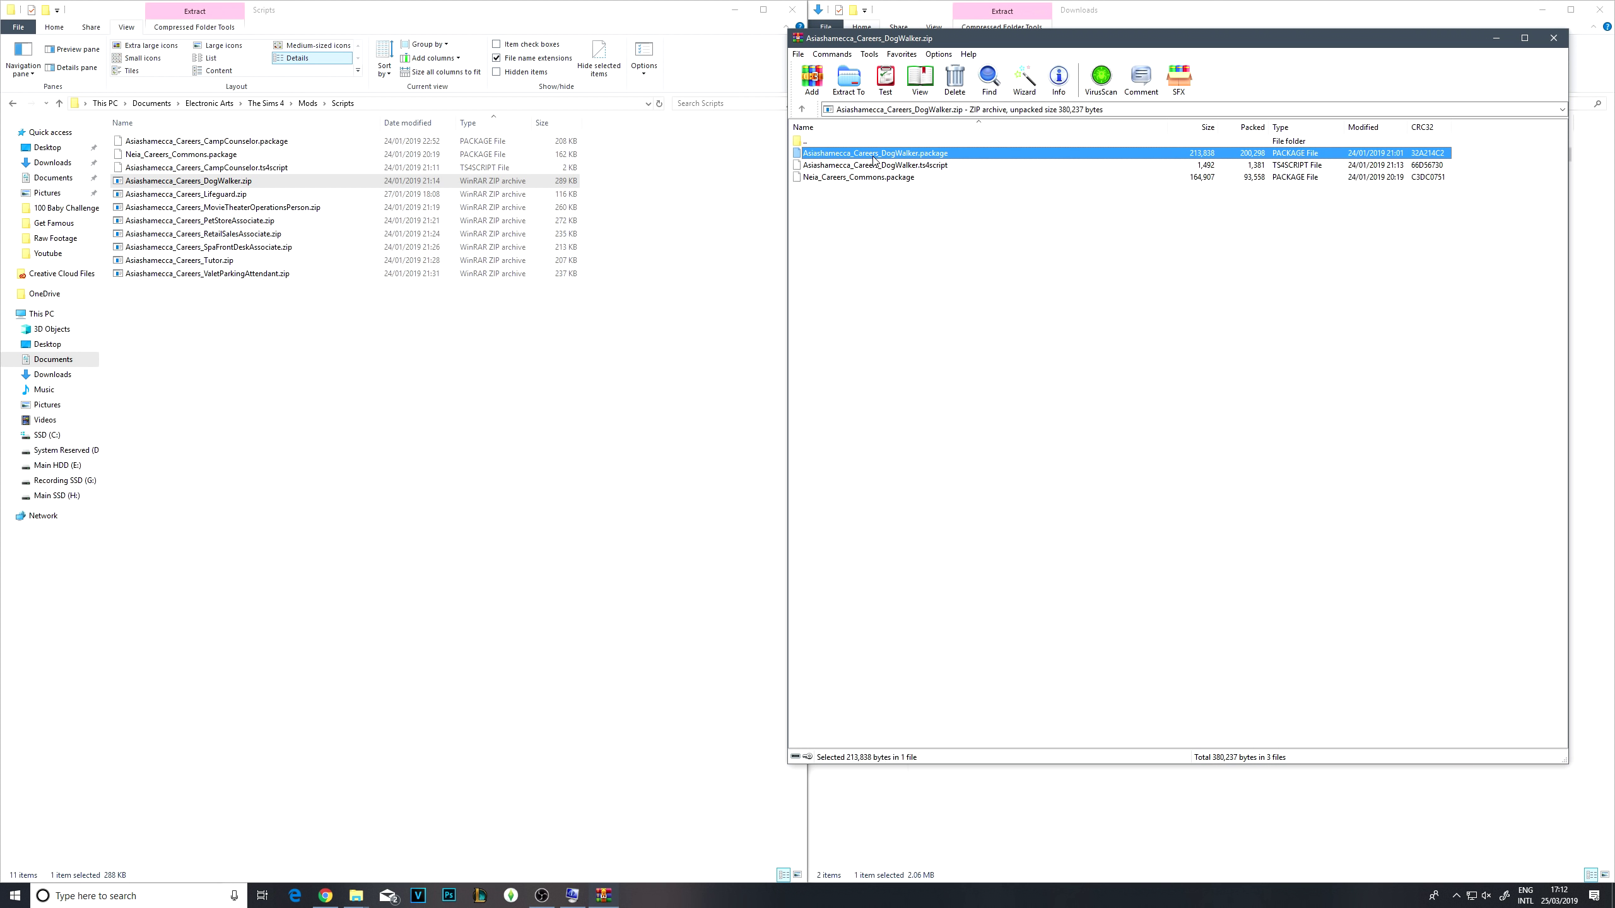
{"action": "left_click", "coordinate": [949, 166]}
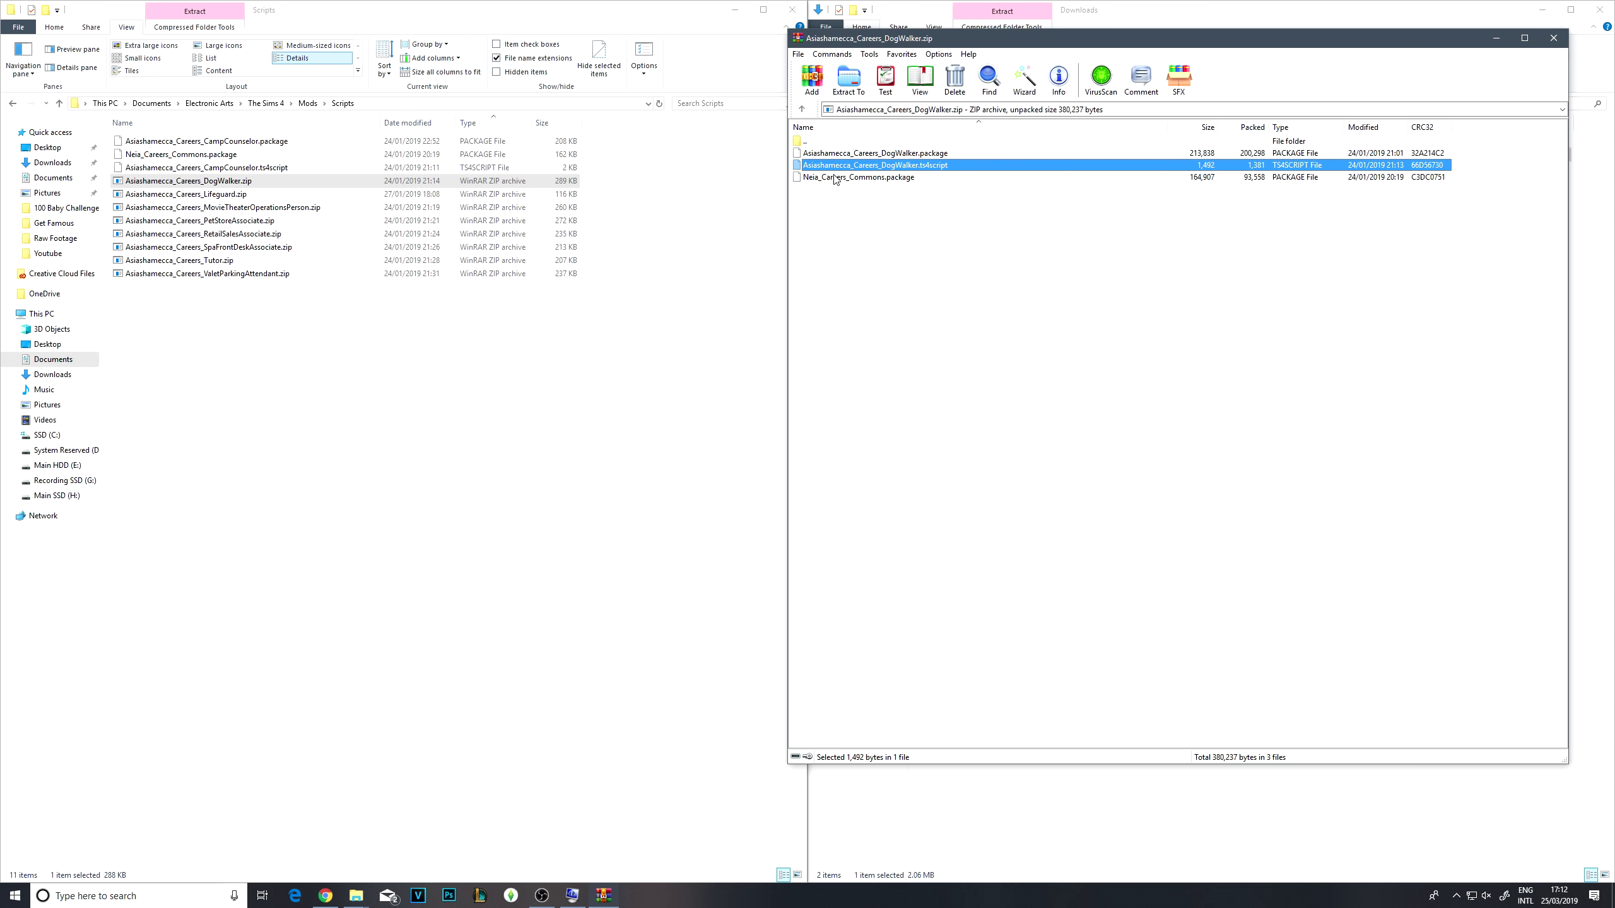
{"action": "left_click", "coordinate": [825, 178]}
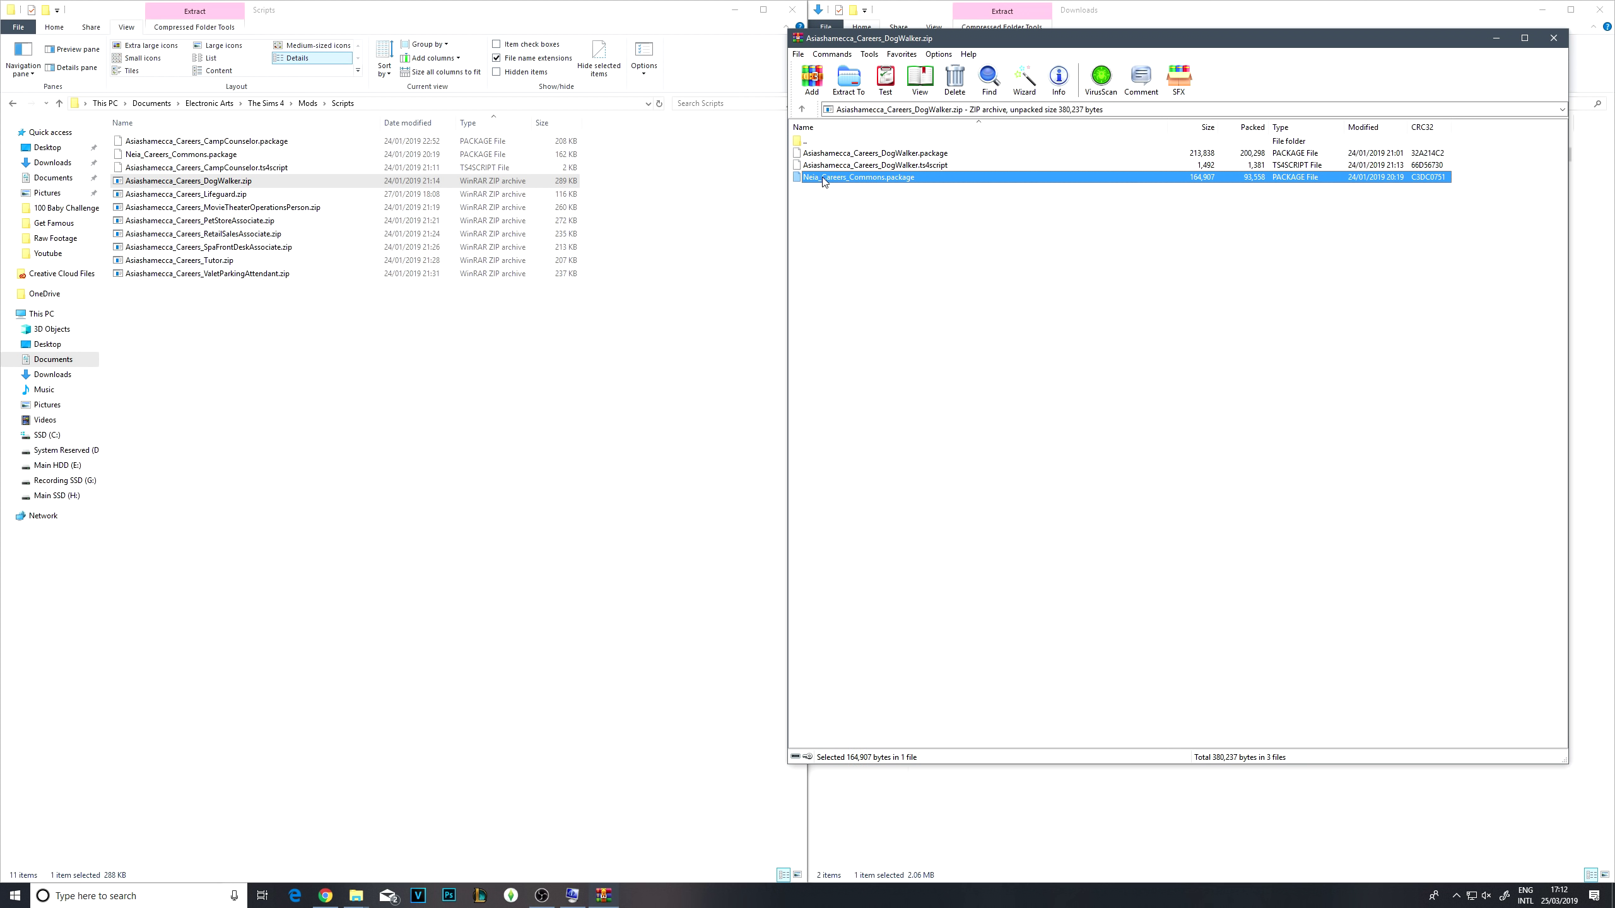
{"action": "left_click", "coordinate": [222, 160]}
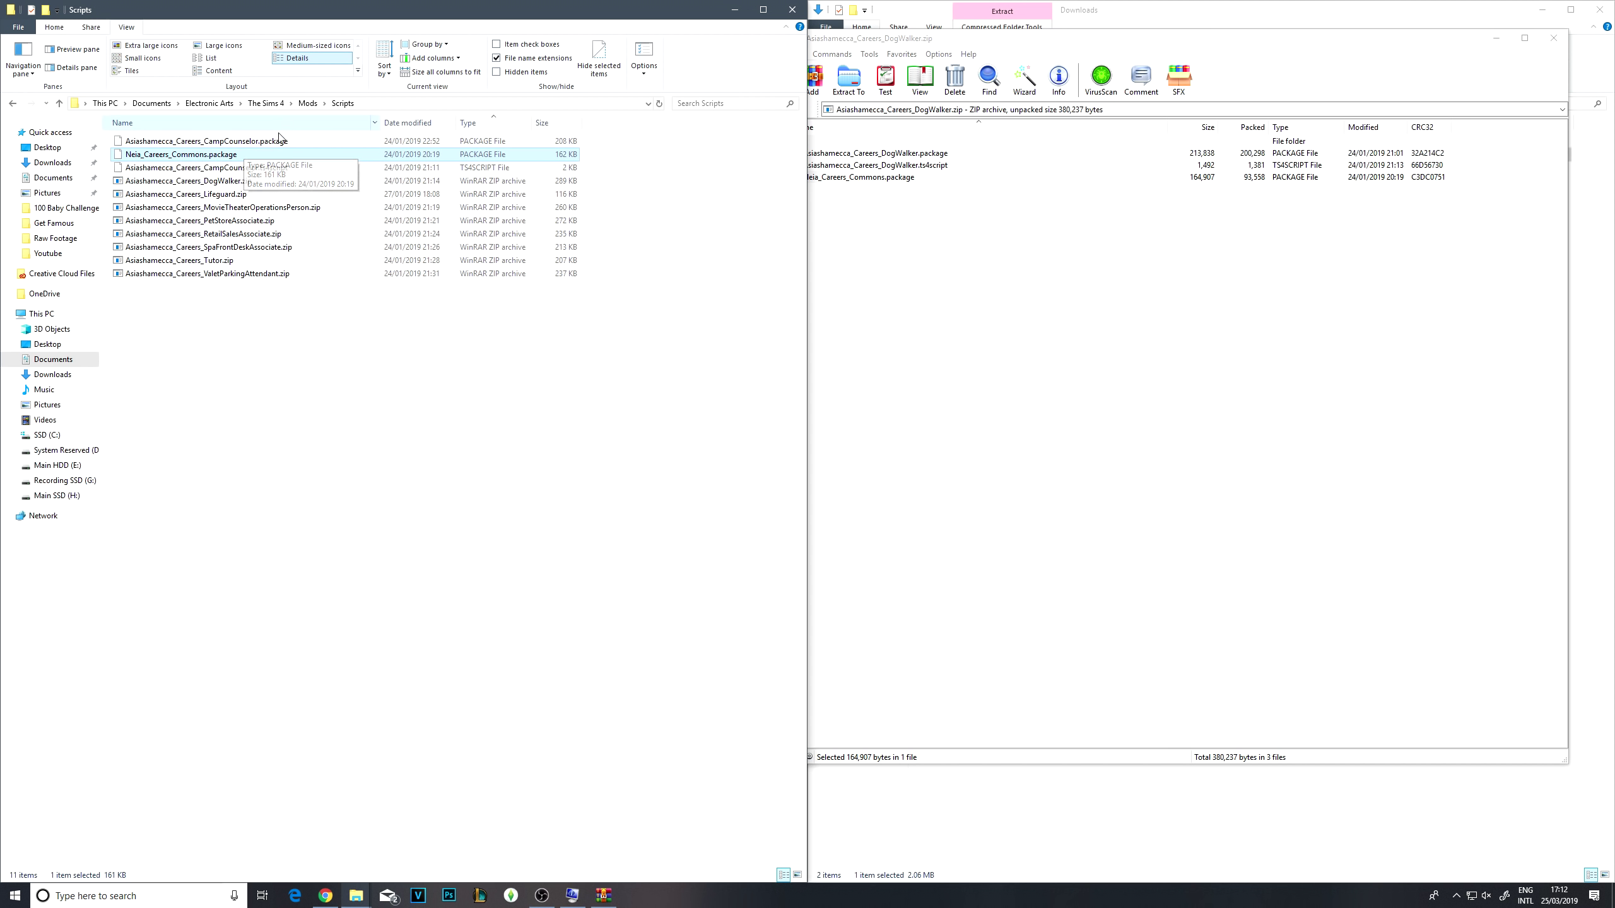
{"action": "left_click", "coordinate": [925, 249]}
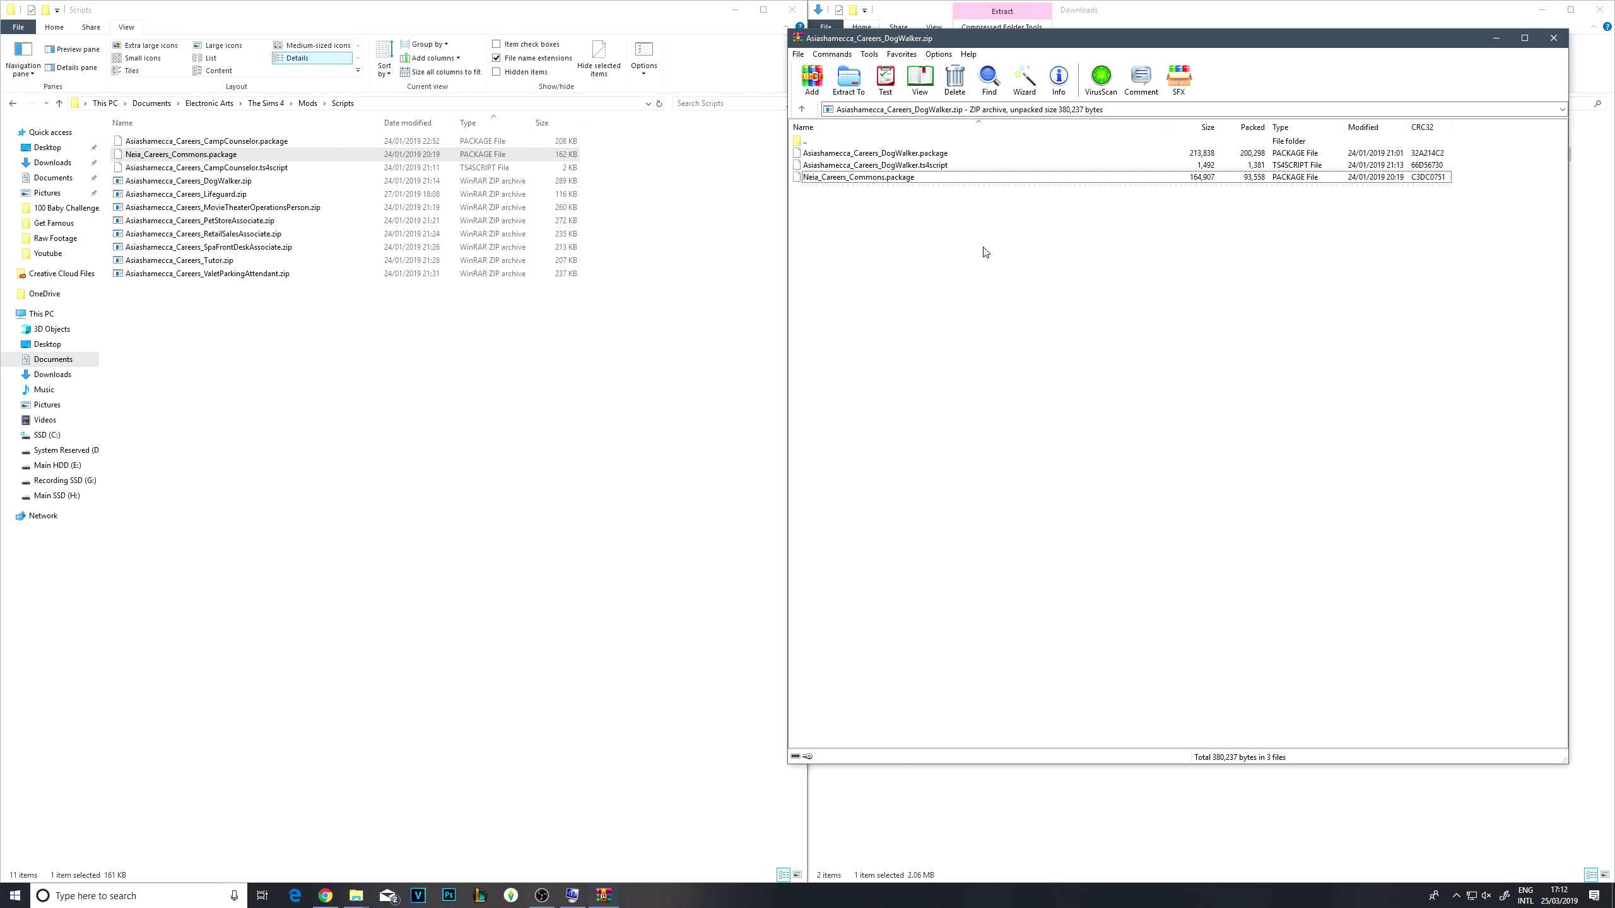
{"action": "left_click", "coordinate": [1008, 155]}
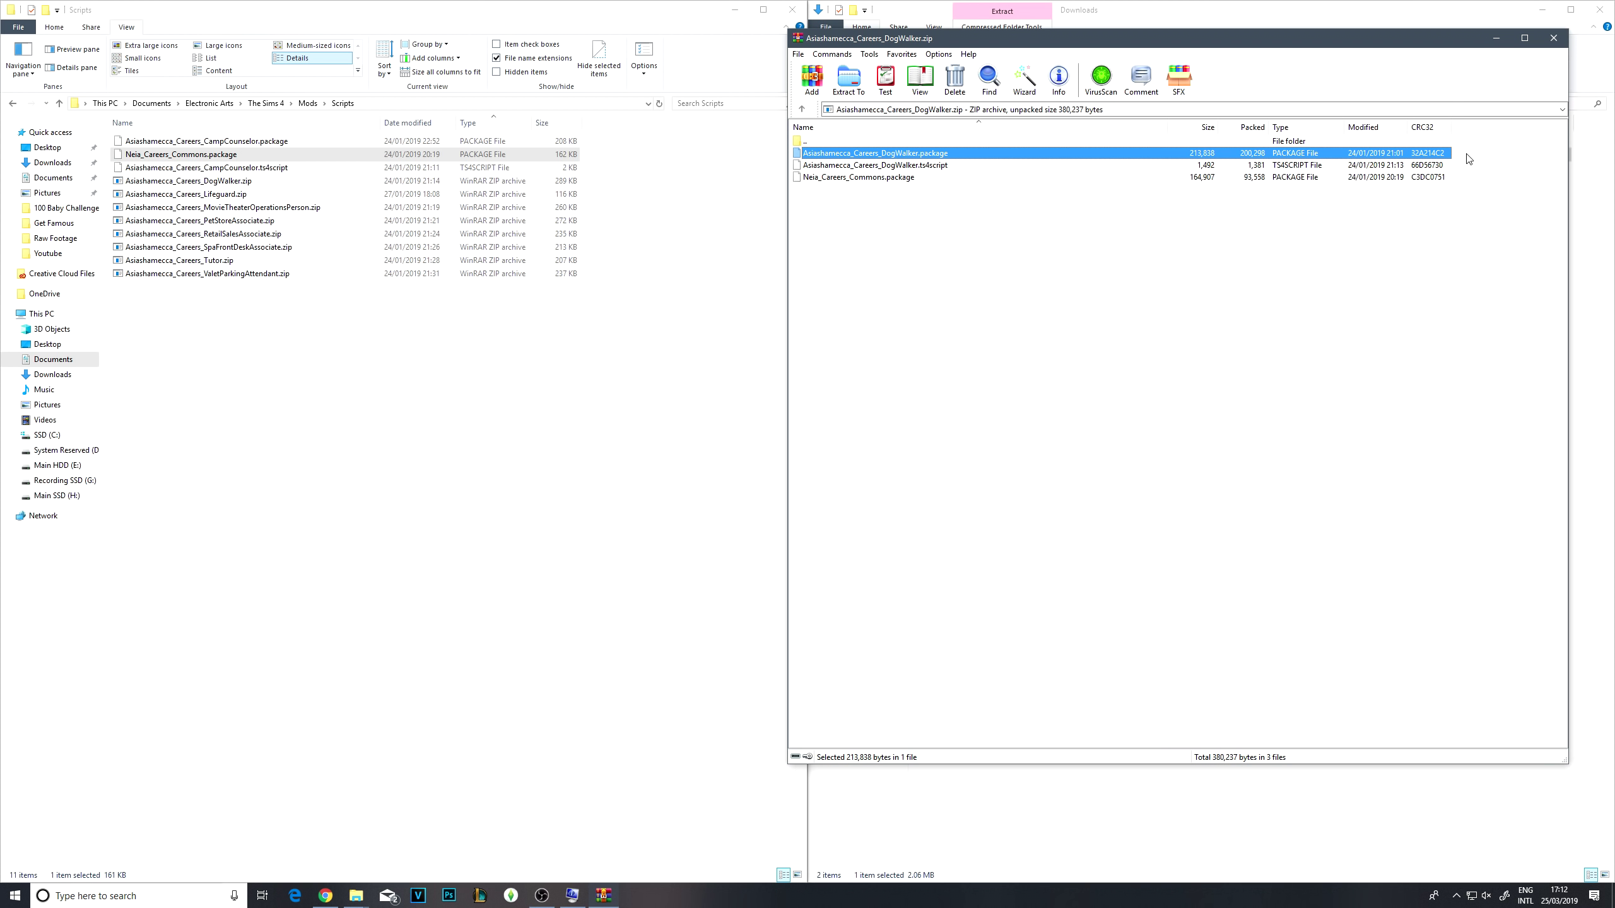
{"action": "left_click_drag", "start_coordinate": [1463, 154], "coordinate": [1447, 167]}
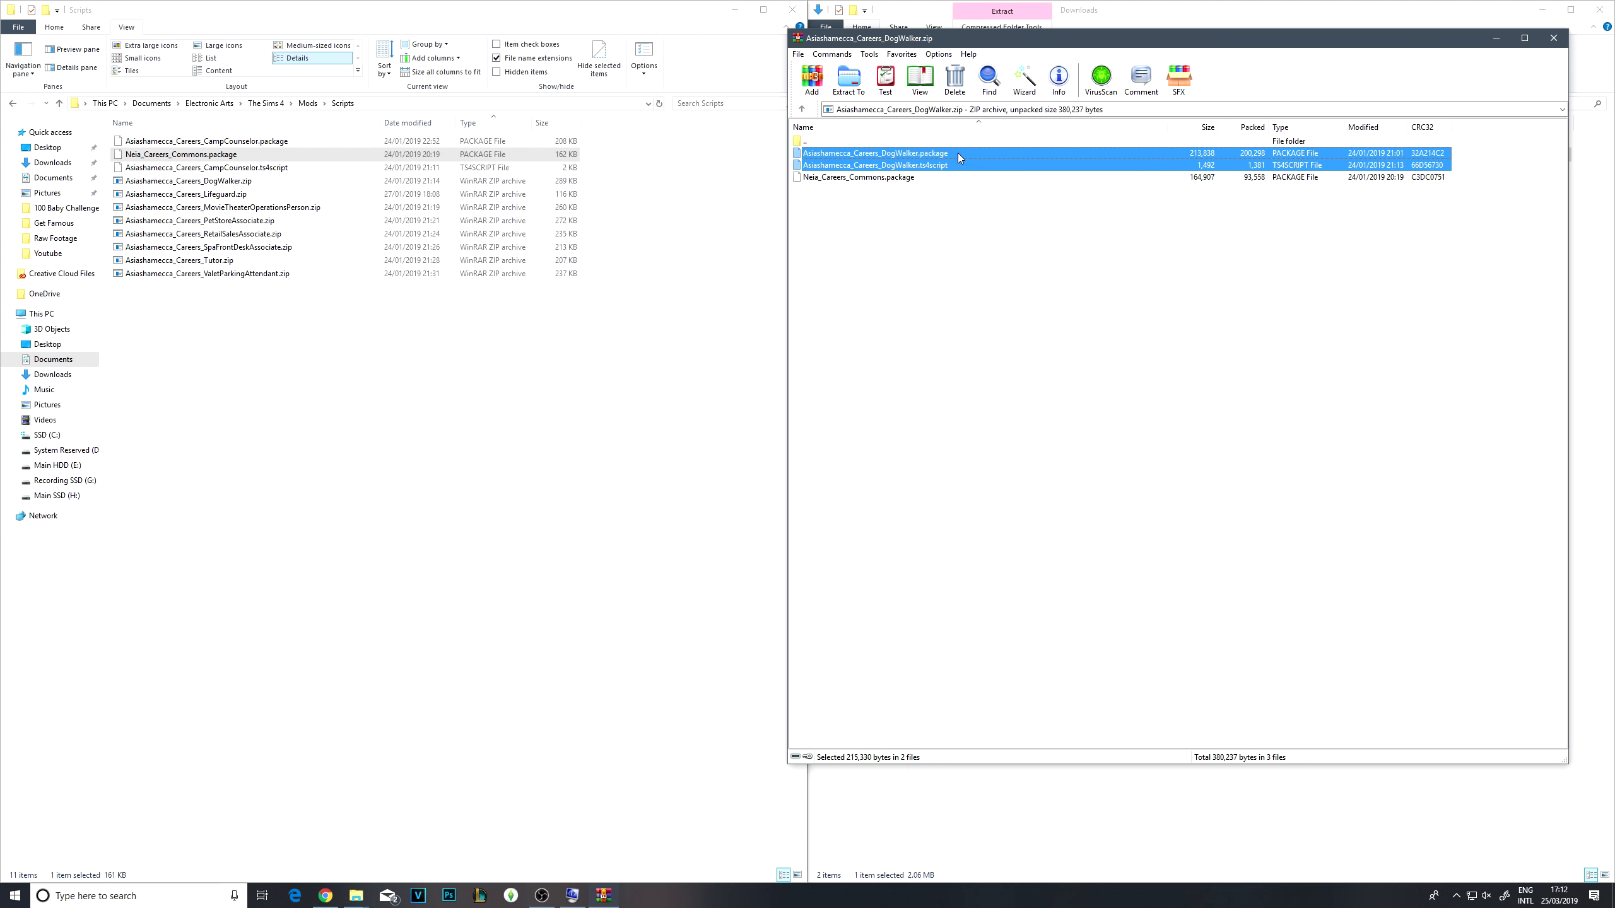
{"action": "left_click_drag", "start_coordinate": [958, 152], "coordinate": [390, 431]}
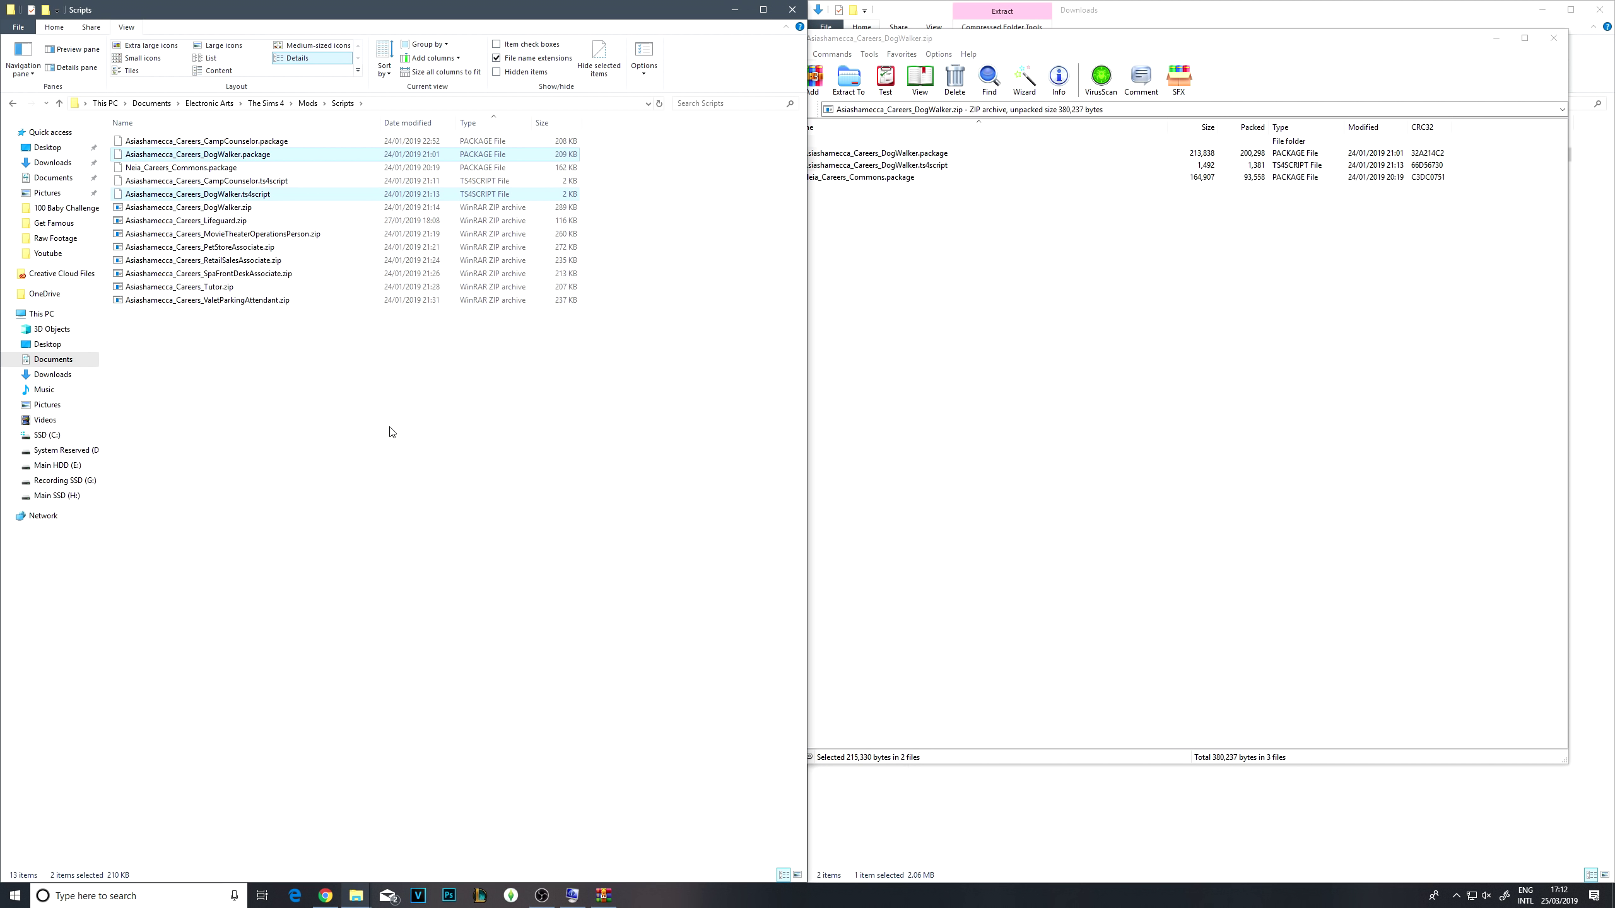
{"action": "left_click", "coordinate": [1255, 263]}
{"action": "key", "text": "Escape"}
{"action": "left_click", "coordinate": [609, 408]}
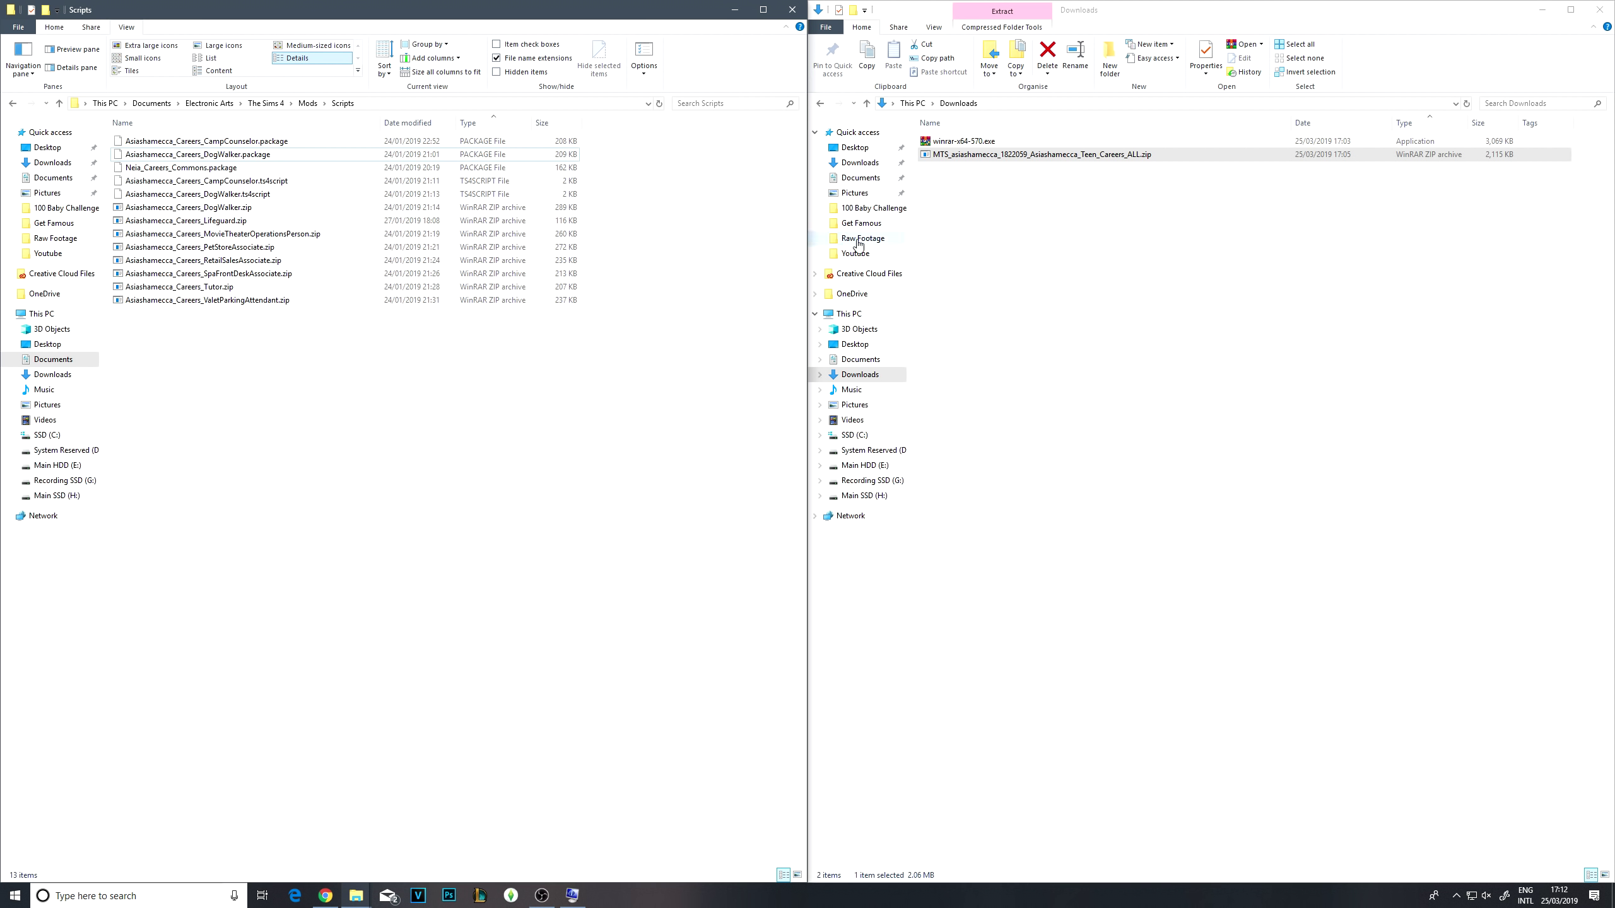
Inspect the files inside CampCounselor.zip within the downloaded Teen Careers ALL archive, and close both archives.
{"action": "double_click", "coordinate": [986, 154]}
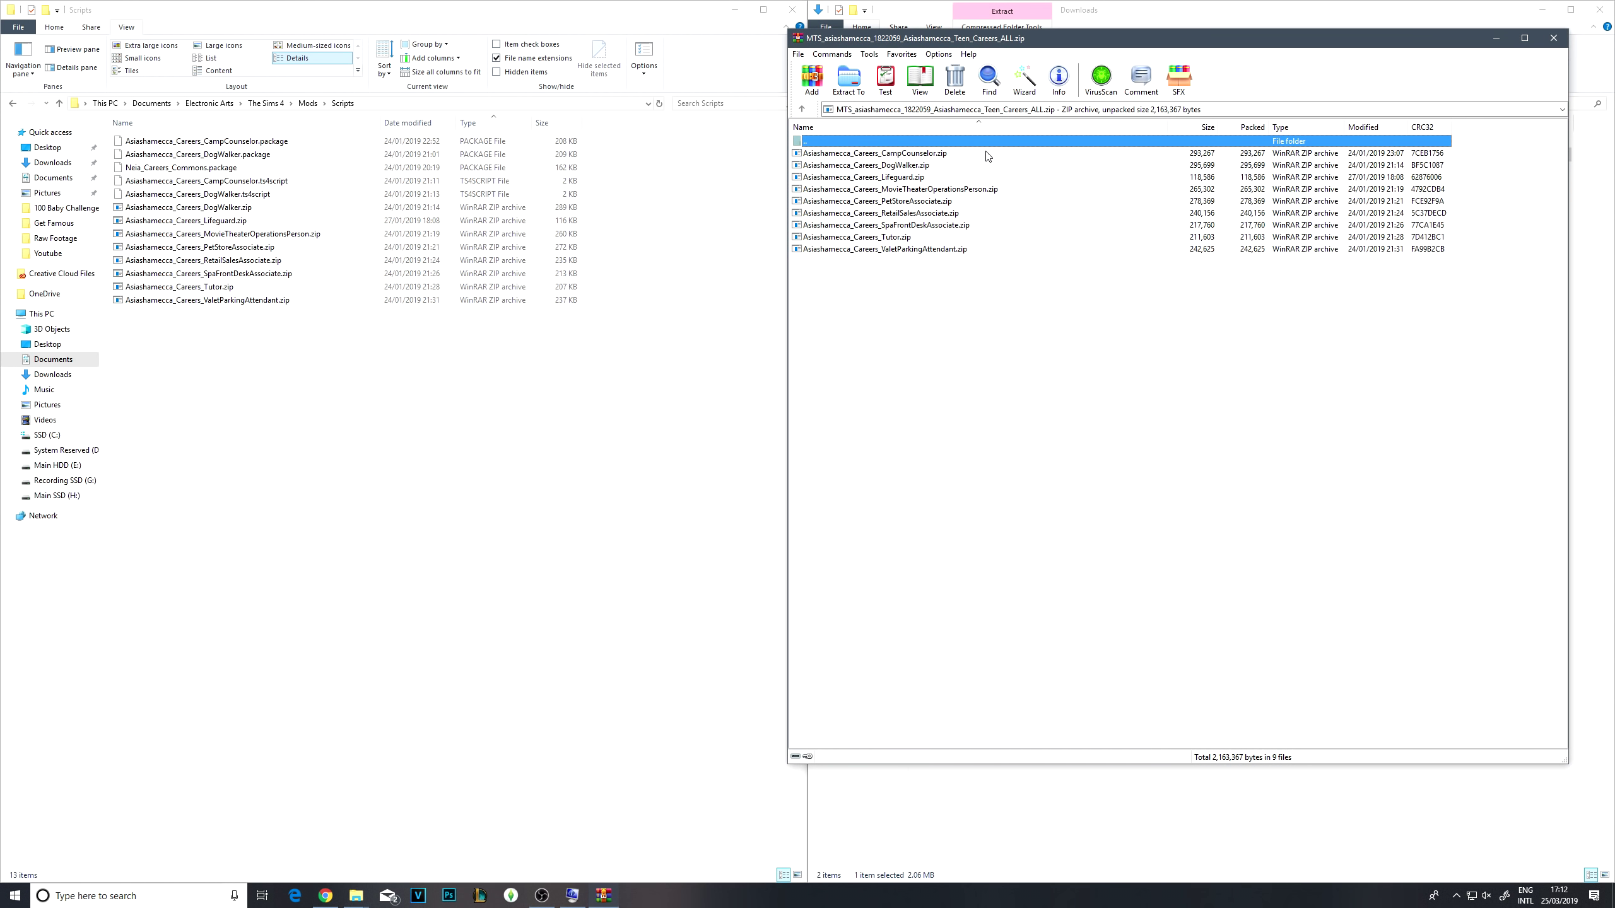
{"action": "left_click", "coordinate": [927, 154]}
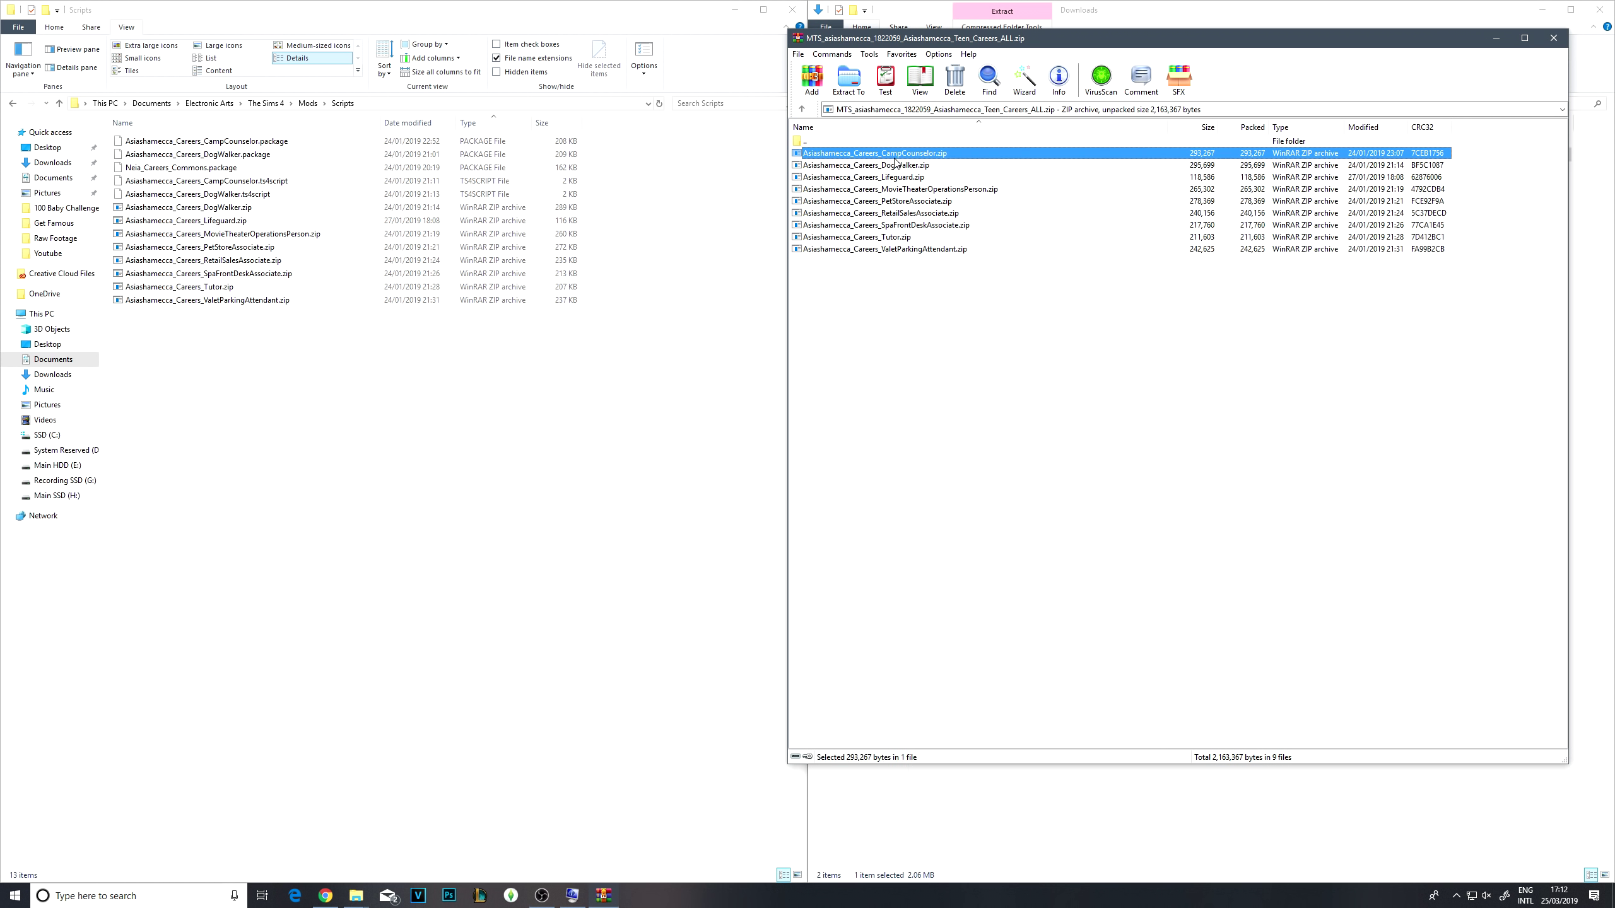
{"action": "double_click", "coordinate": [959, 154]}
{"action": "left_click_drag", "start_coordinate": [946, 235], "coordinate": [872, 148]}
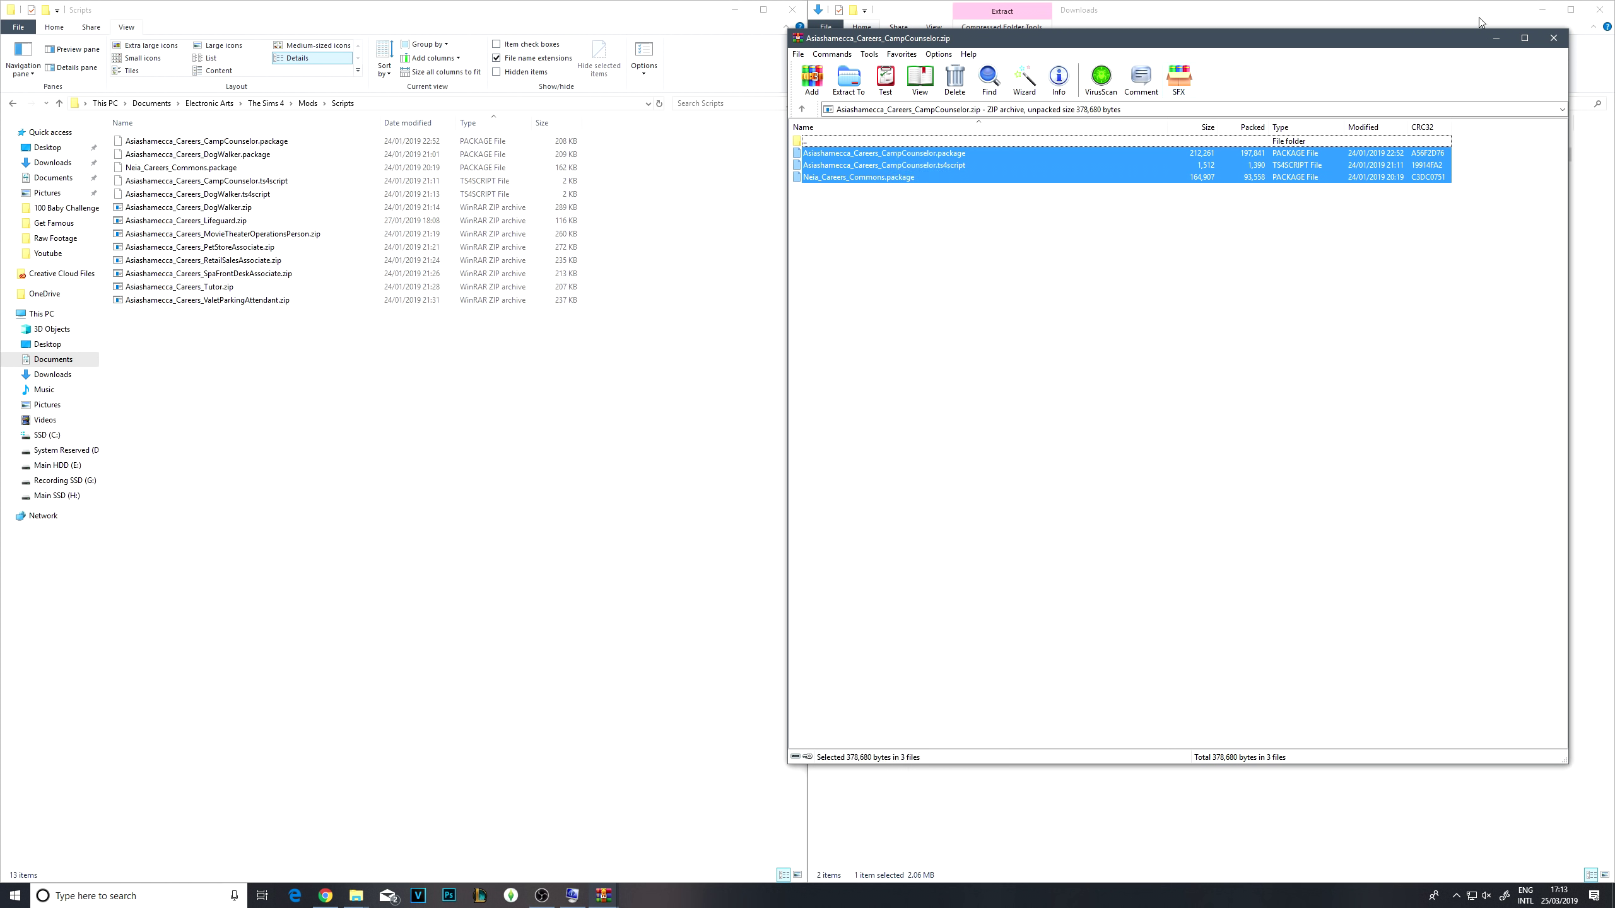
{"action": "left_click", "coordinate": [1560, 36]}
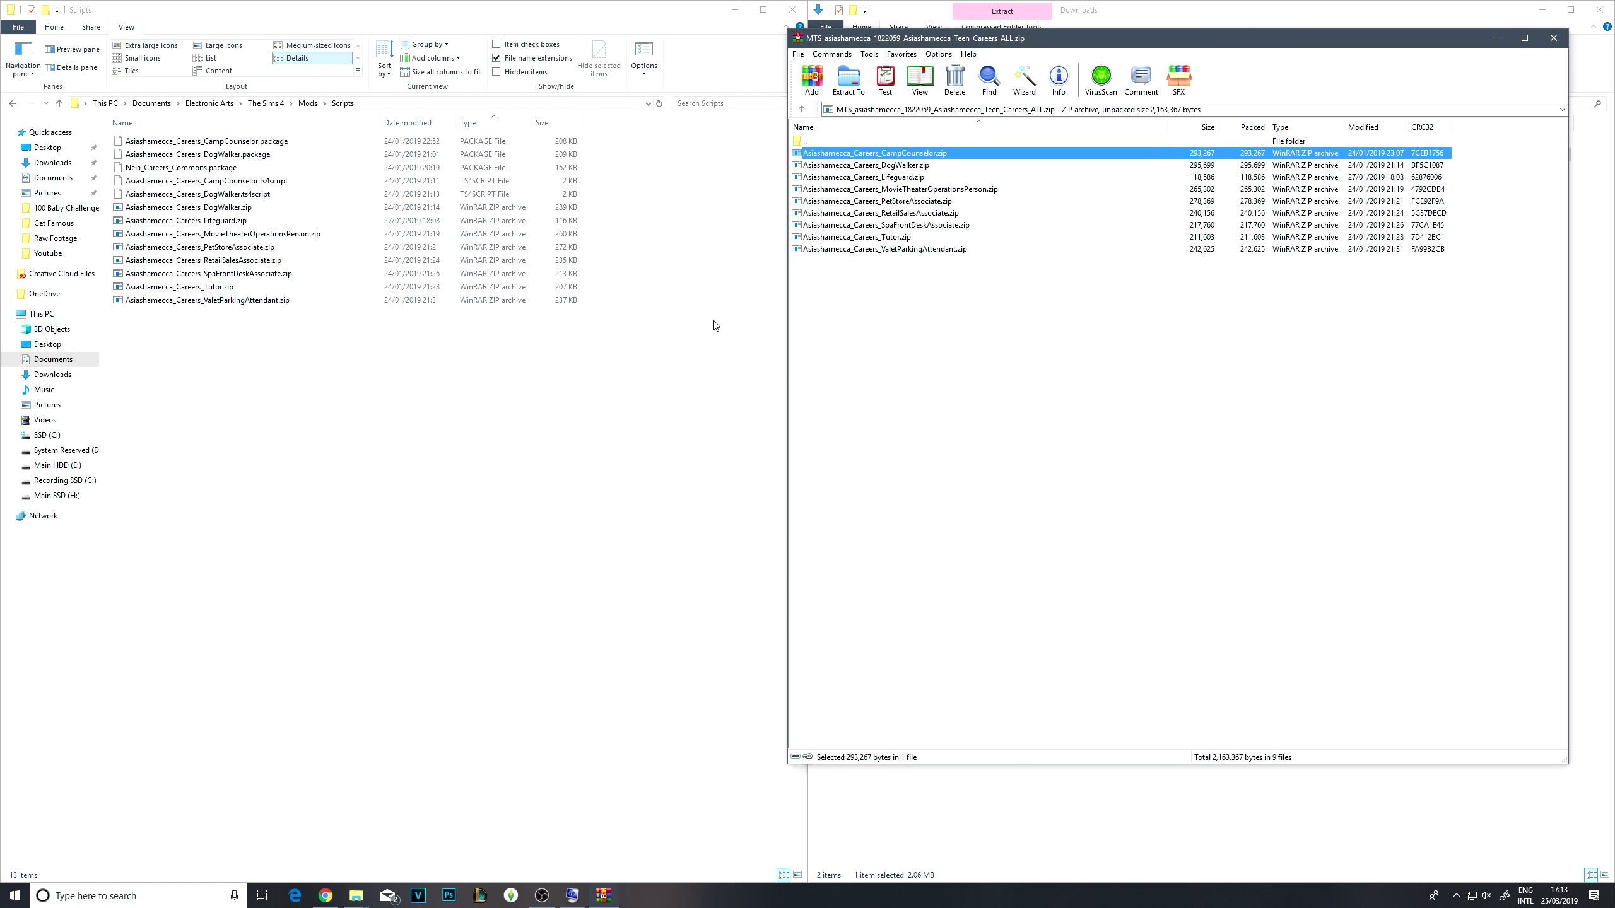
{"action": "left_click", "coordinate": [1552, 37]}
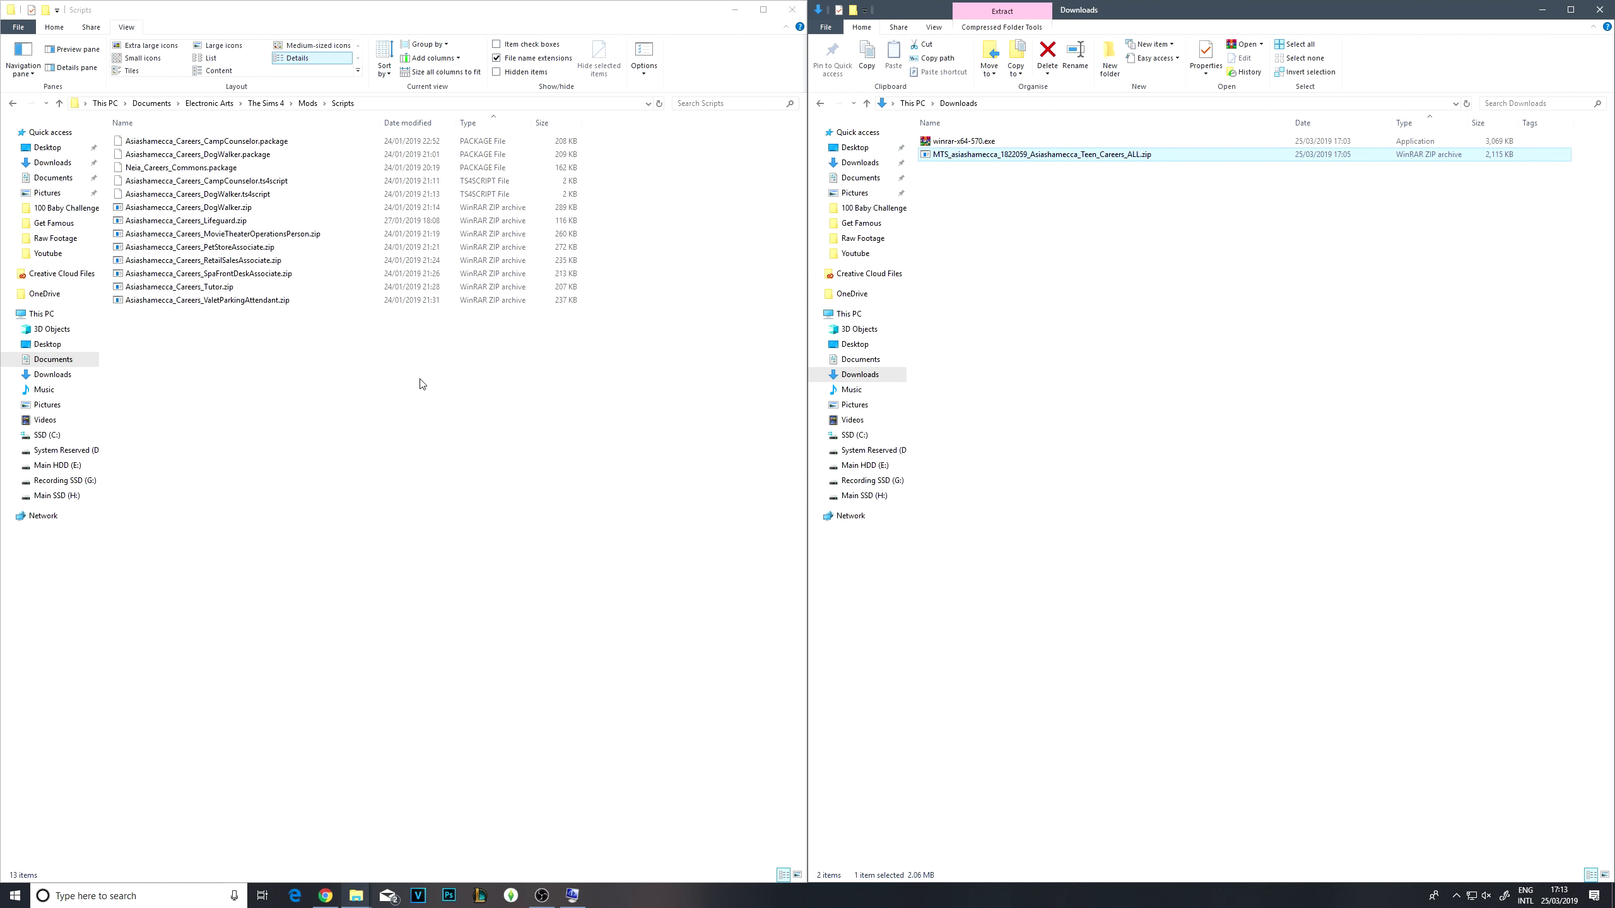
Delete the Asiashamecca_Careers_DogWalker.zip archive from the Scripts folder.
{"action": "left_click", "coordinate": [230, 213]}
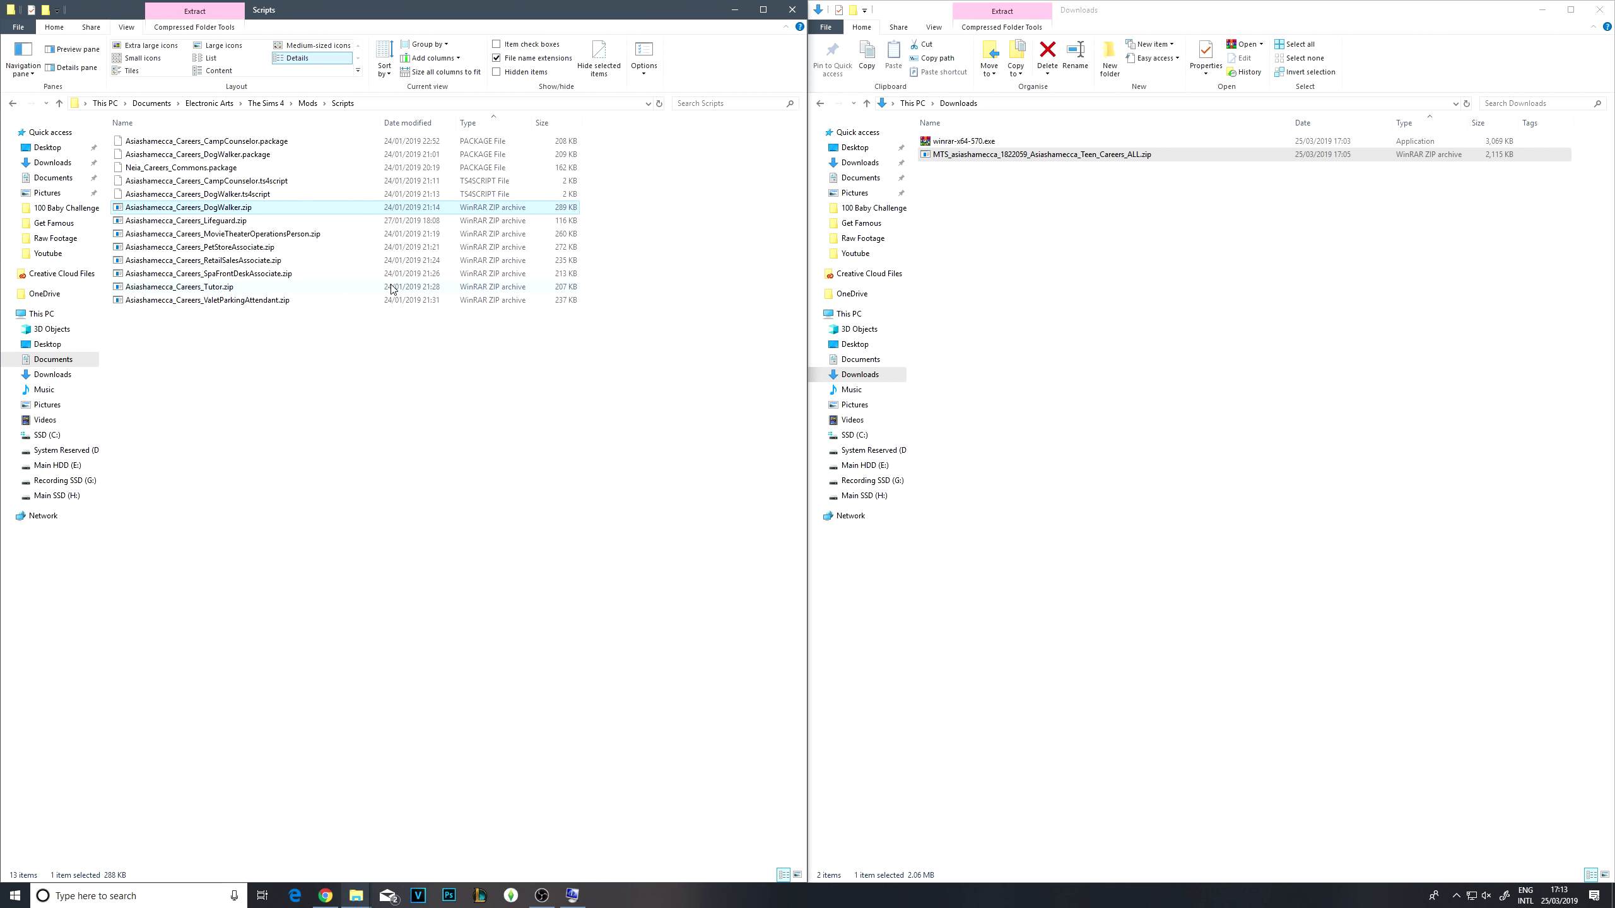
{"action": "key", "text": "Delete"}
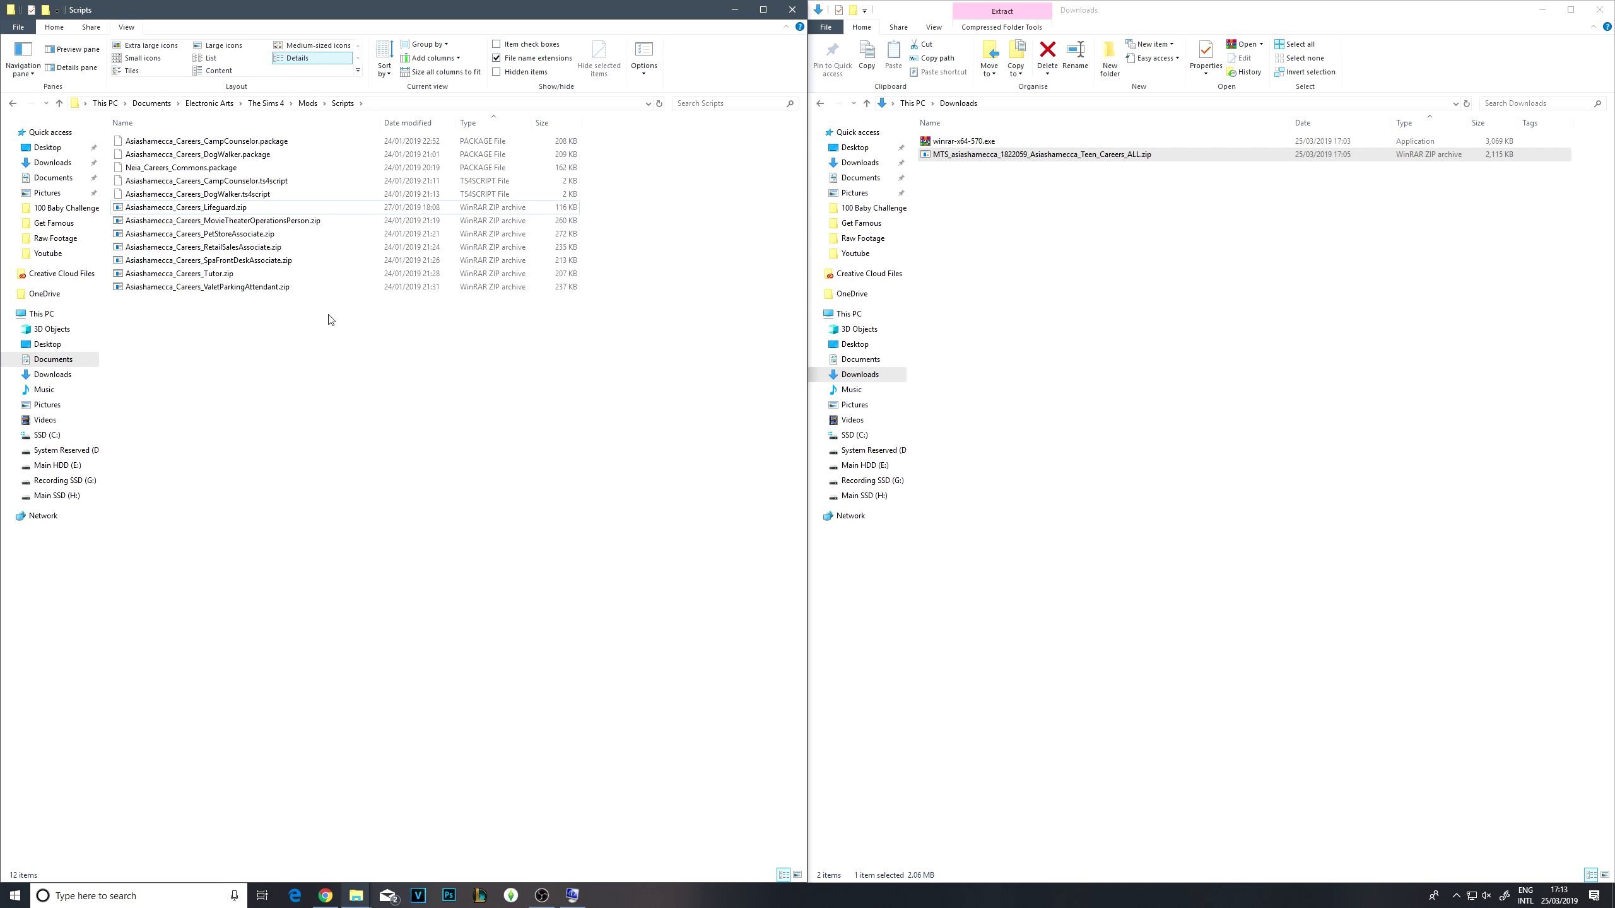
{"action": "mouse_move", "coordinate": [254, 287]}
{"action": "left_mouse_down"}
{"action": "mouse_move", "coordinate": [198, 252]}
{"action": "mouse_move", "coordinate": [270, 313]}
{"action": "mouse_move", "coordinate": [272, 298]}
{"action": "left_mouse_up"}
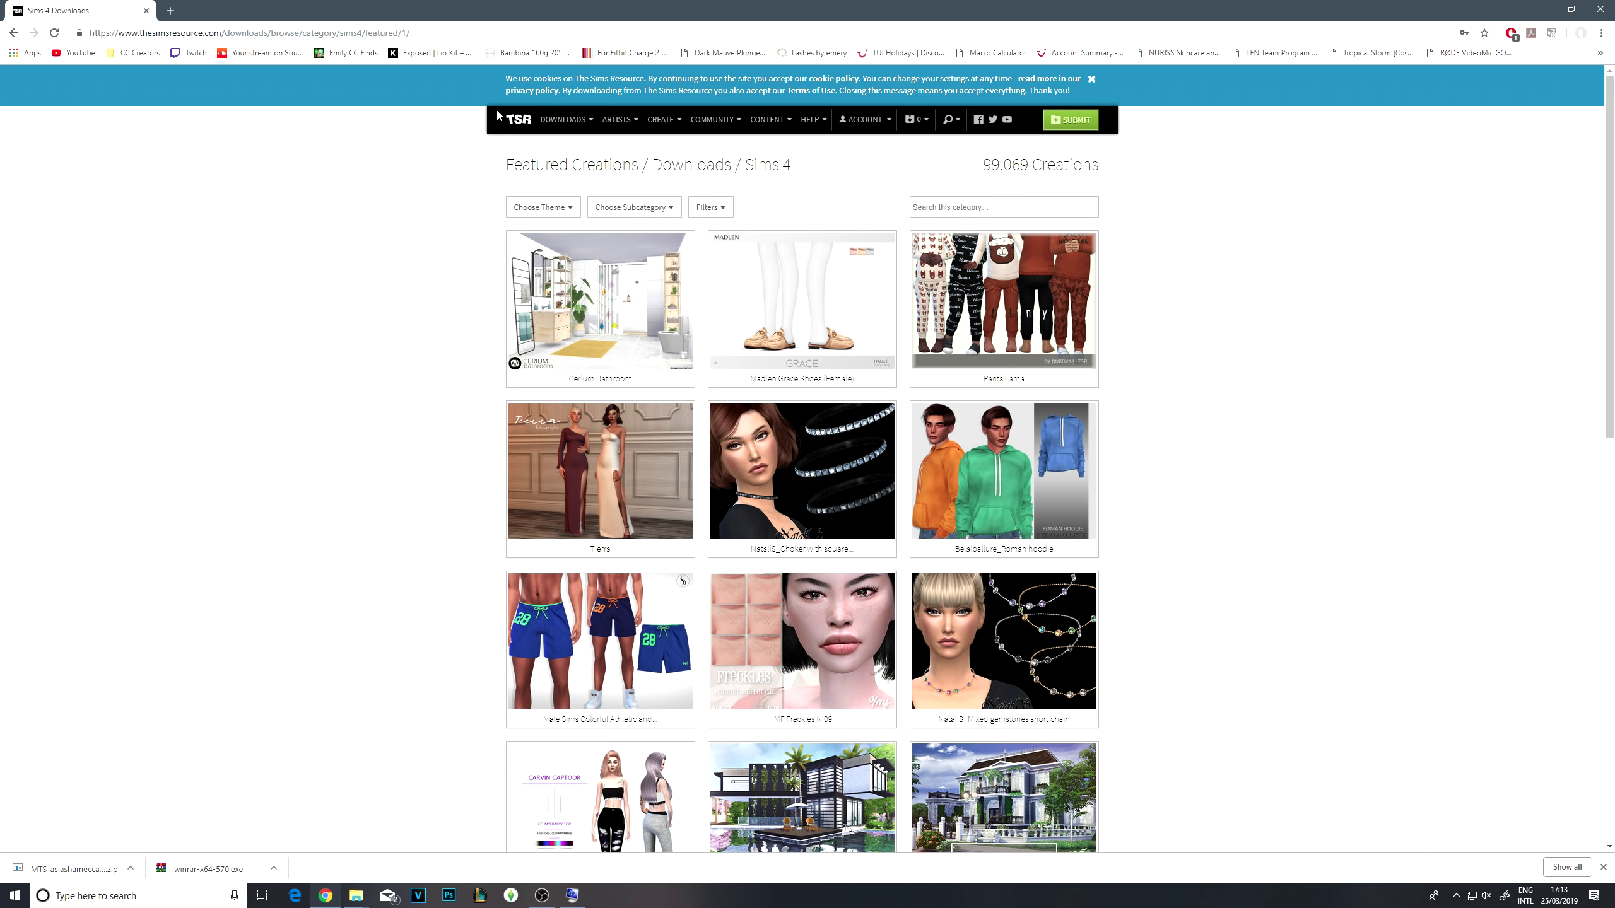
In Chrome, browse the featured Sims 4 creations on The Sims Resource and view the preview images of the Button-Front Tank Dress.
{"action": "mouse_move", "coordinate": [584, 120]}
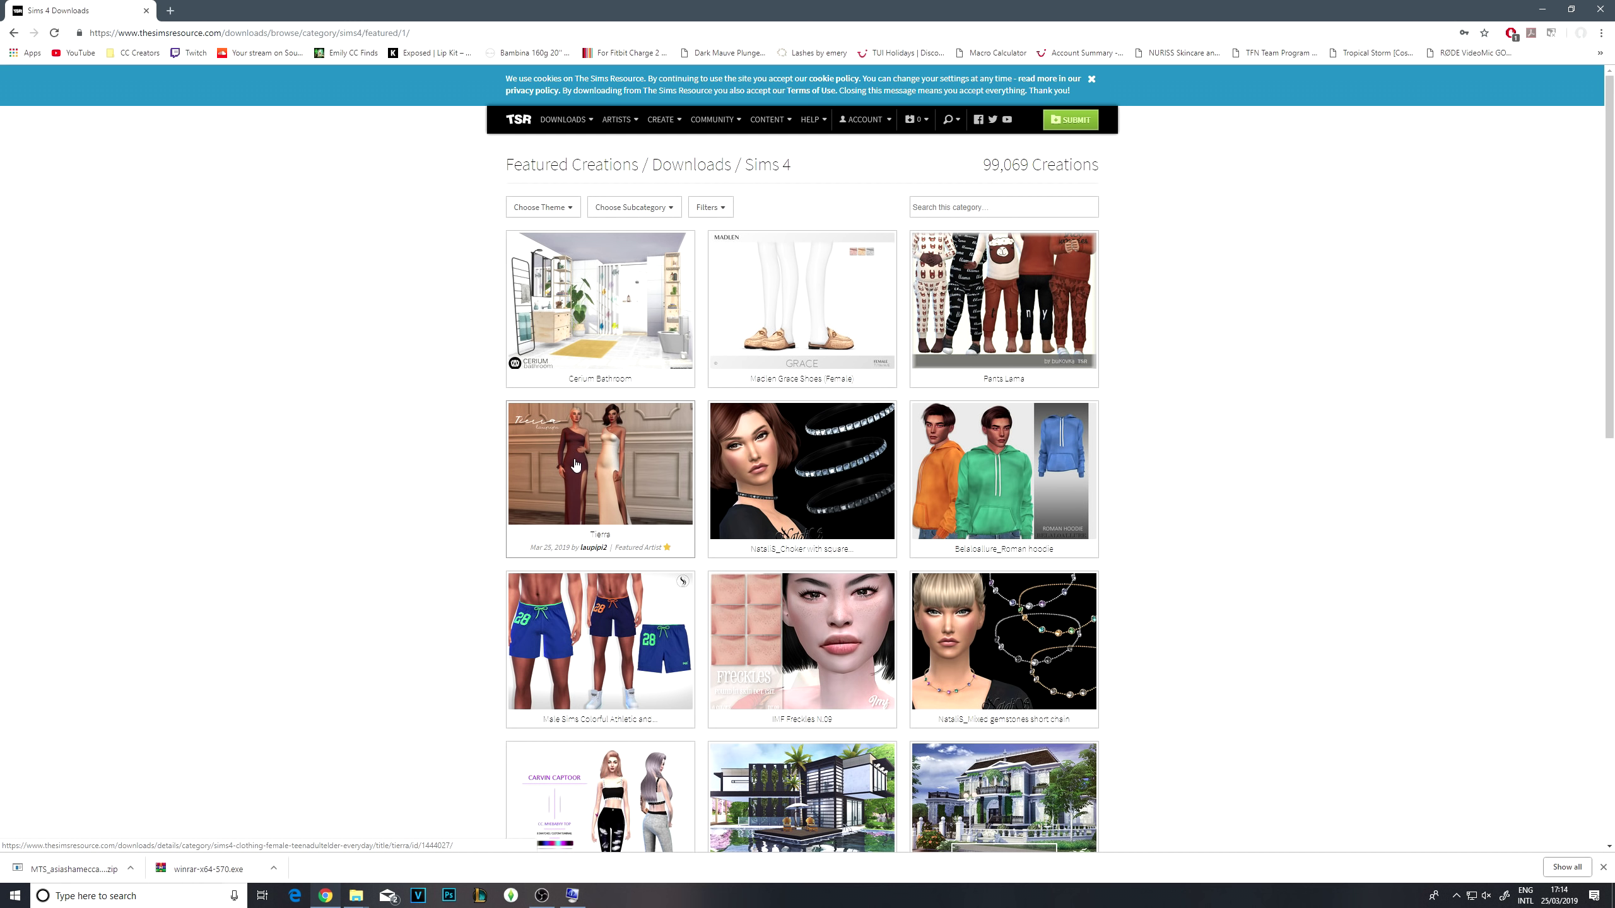
{"action": "mouse_move", "coordinate": [865, 130]}
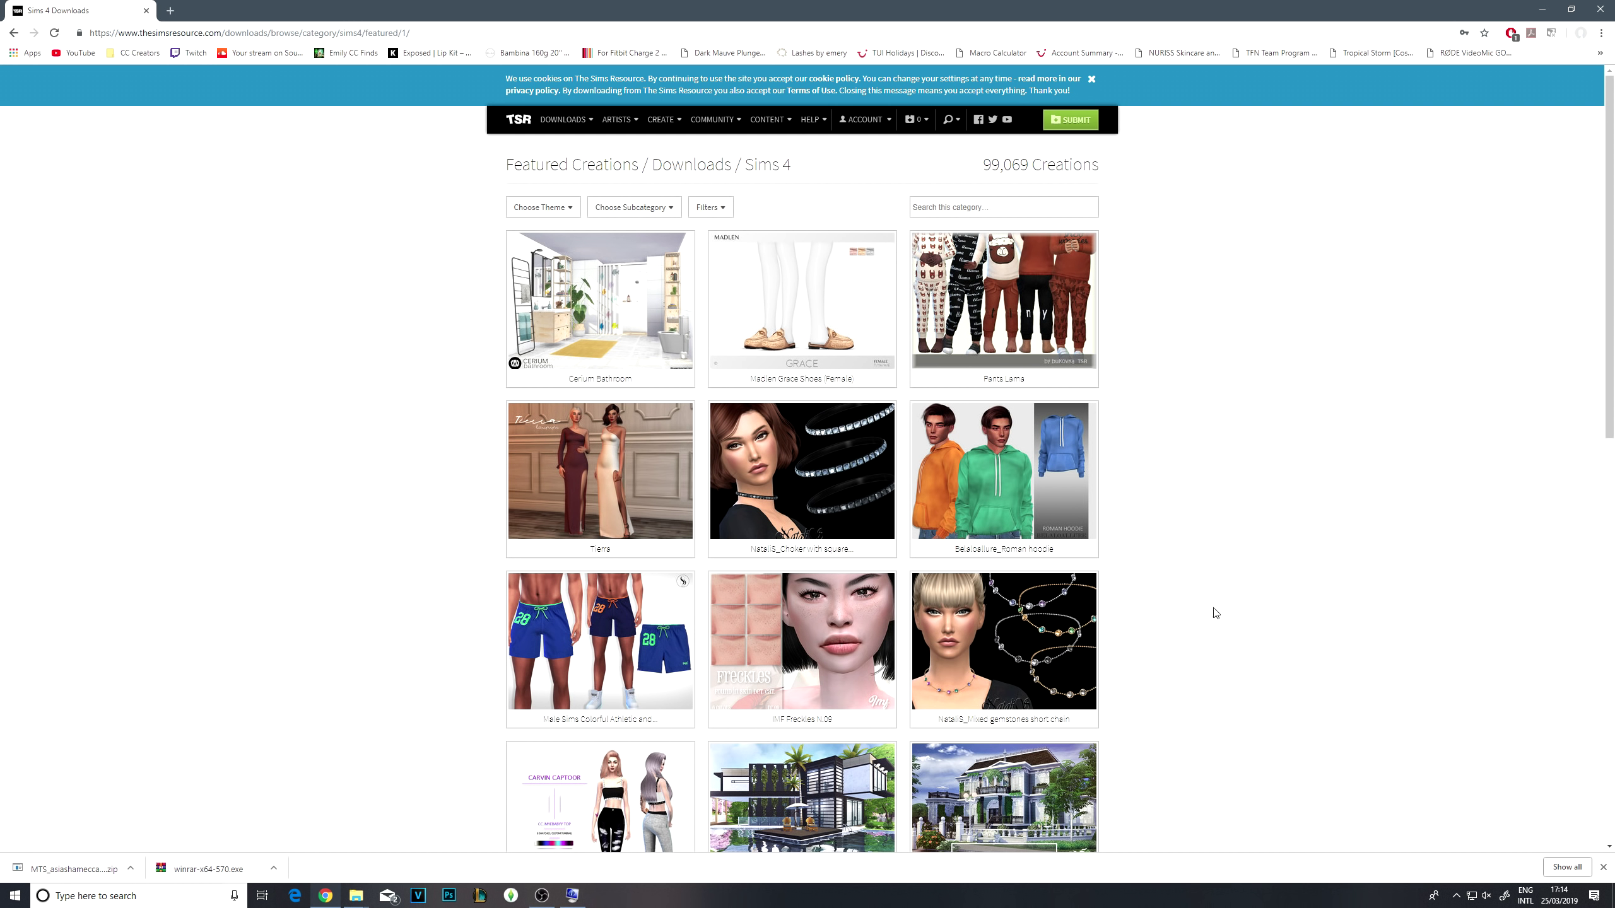
{"action": "scroll", "coordinate": [1212, 604], "scroll_direction": "down", "scroll_amount": 3}
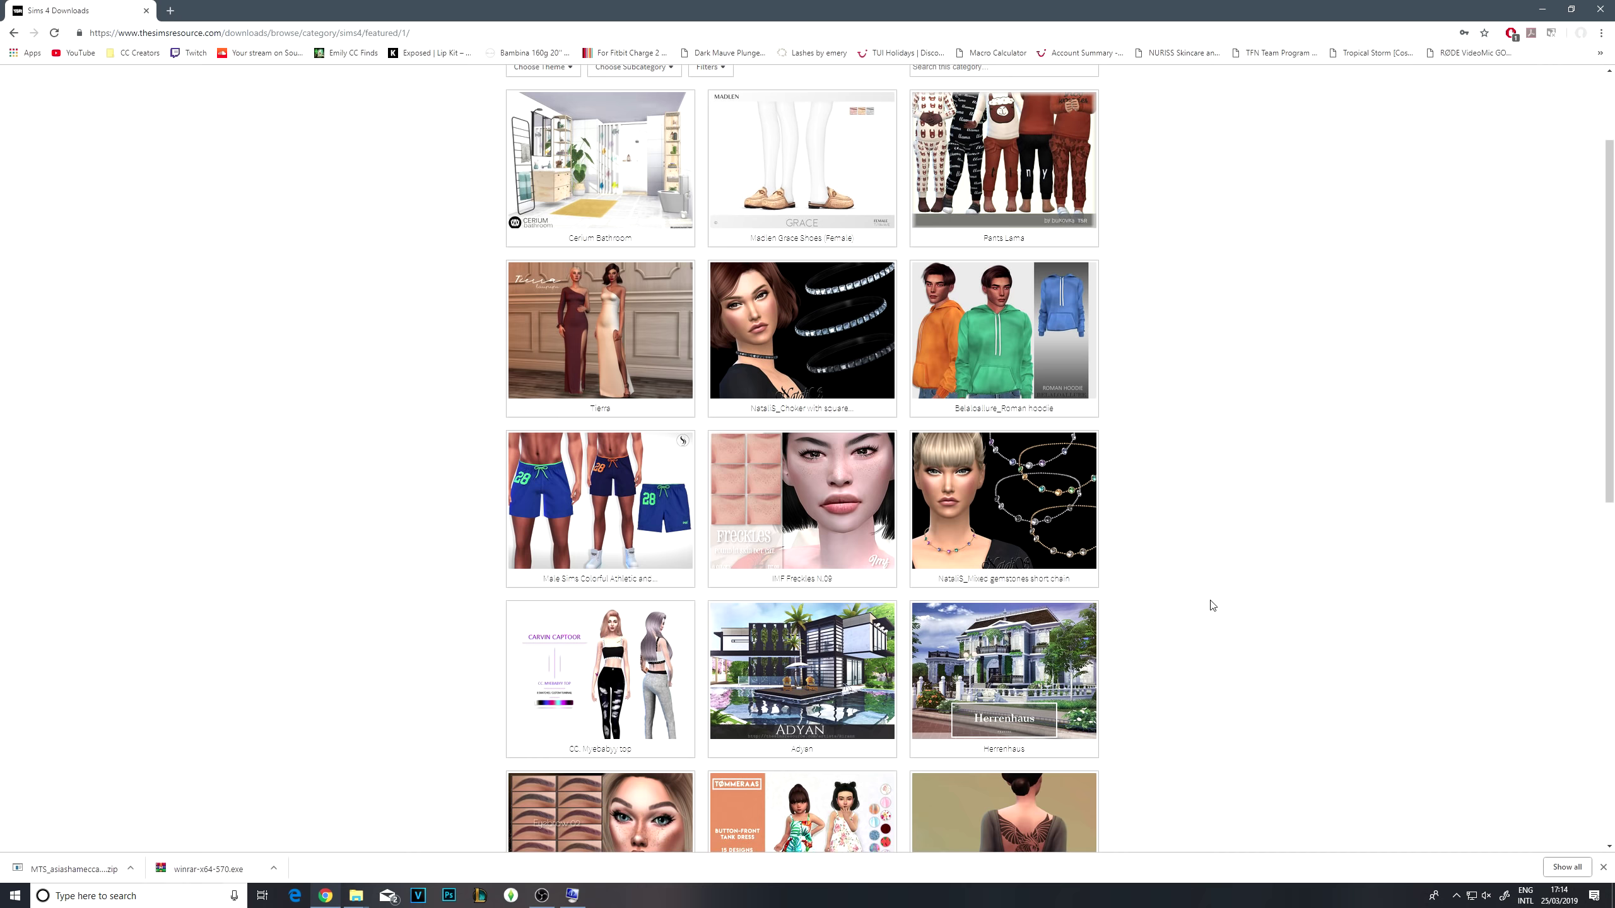
{"action": "scroll", "coordinate": [1212, 605], "scroll_direction": "down", "scroll_amount": 3}
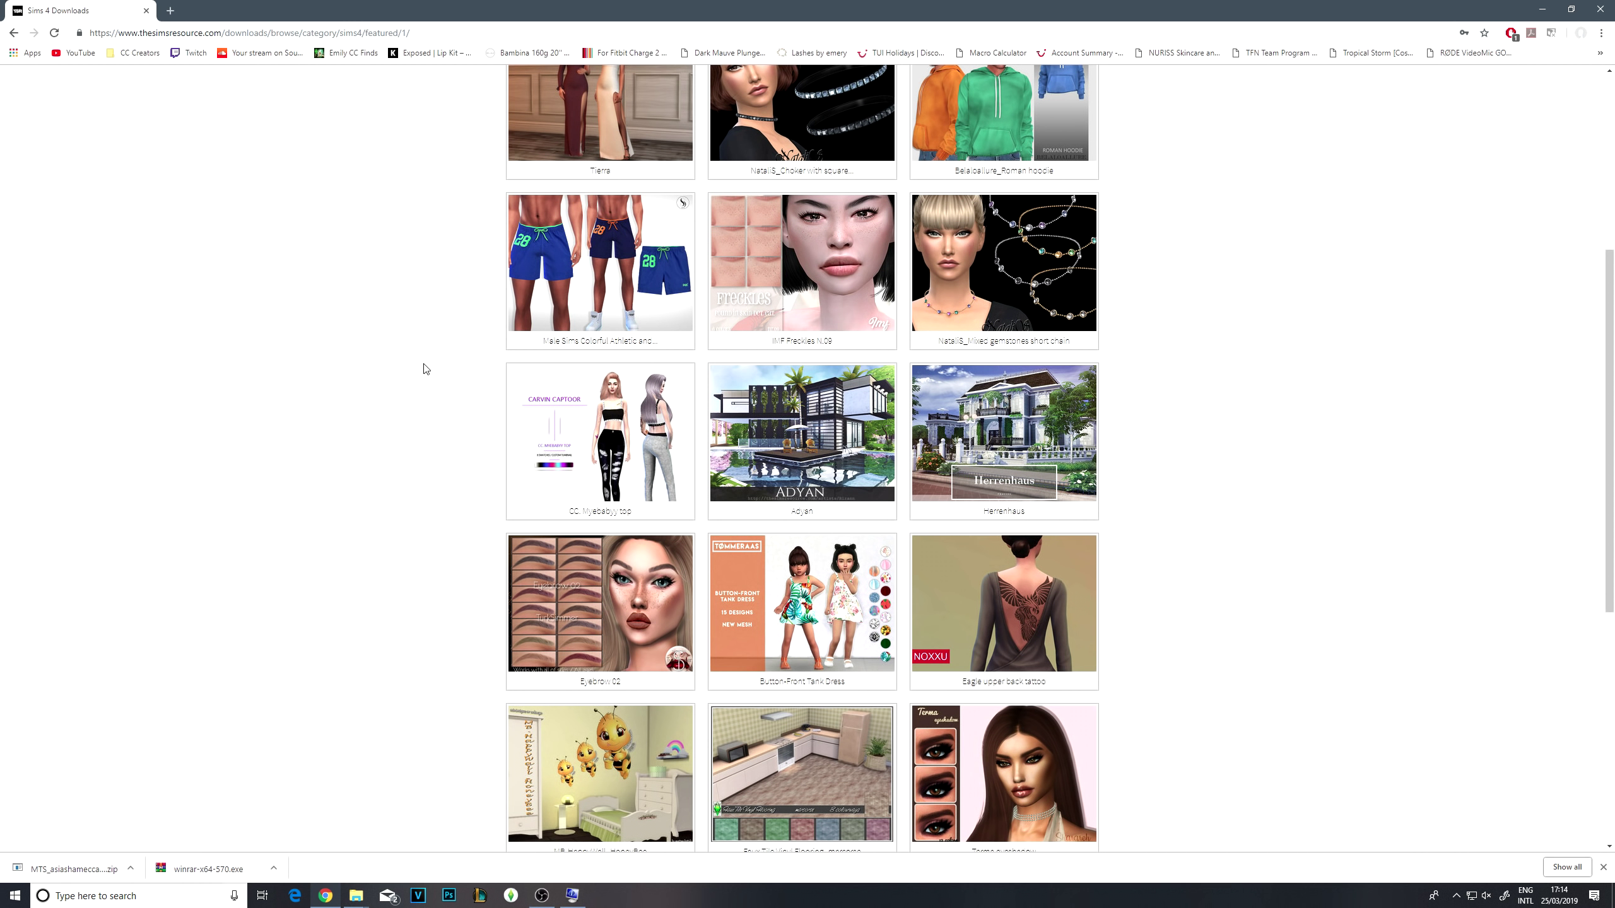
{"action": "scroll", "coordinate": [398, 299], "scroll_direction": "down", "scroll_amount": 1}
{"action": "scroll", "coordinate": [397, 299], "scroll_direction": "down", "scroll_amount": 3}
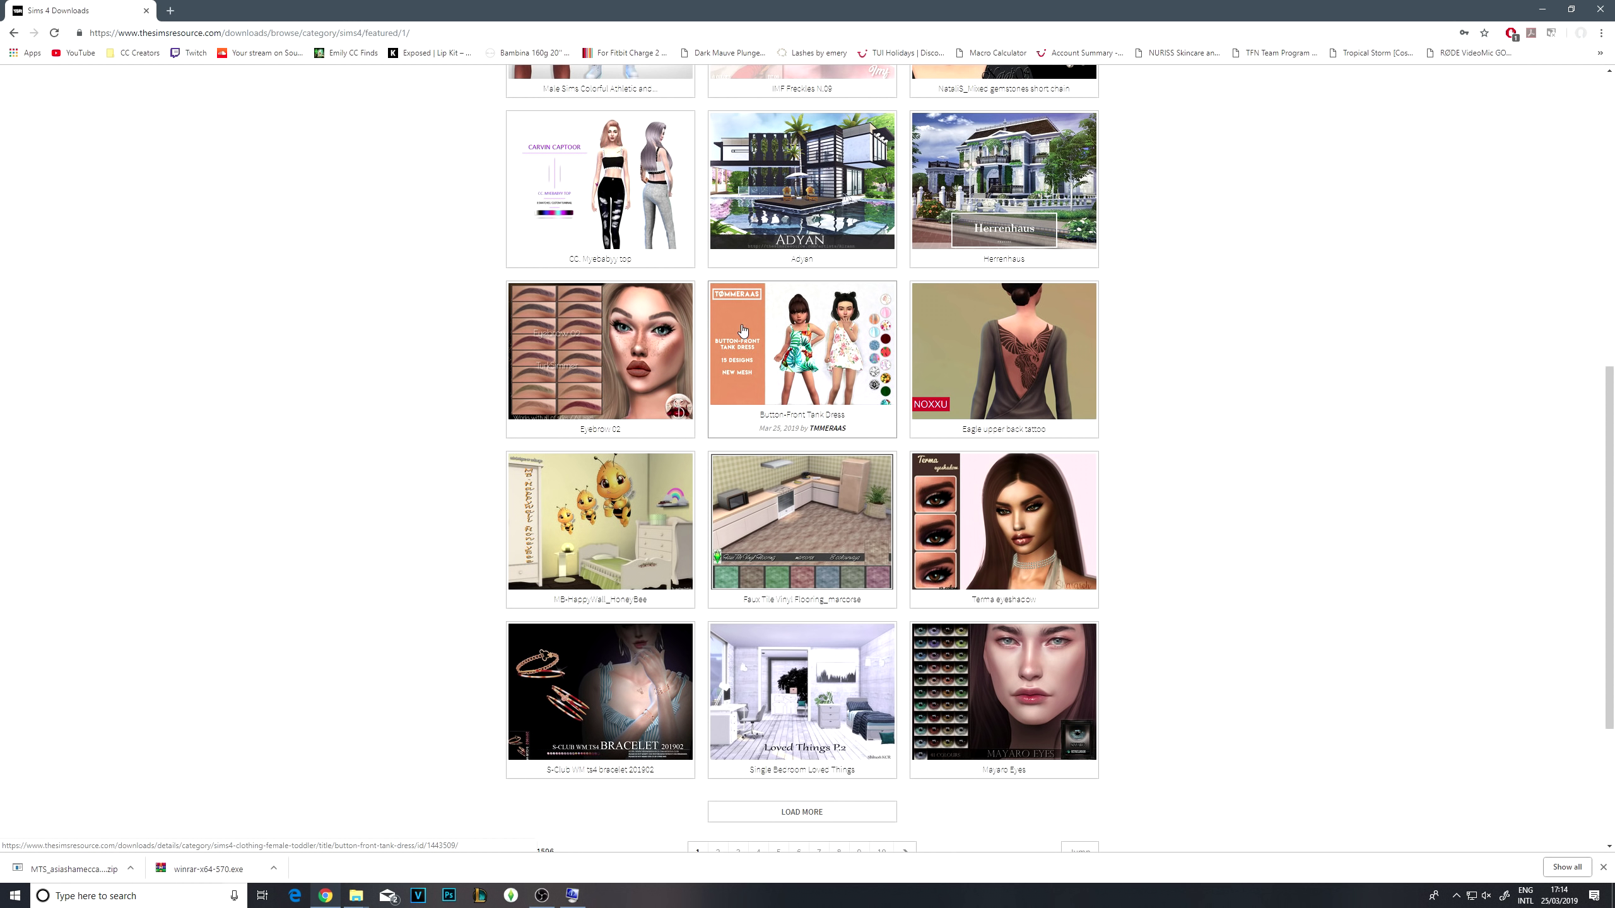
{"action": "left_click", "coordinate": [825, 338]}
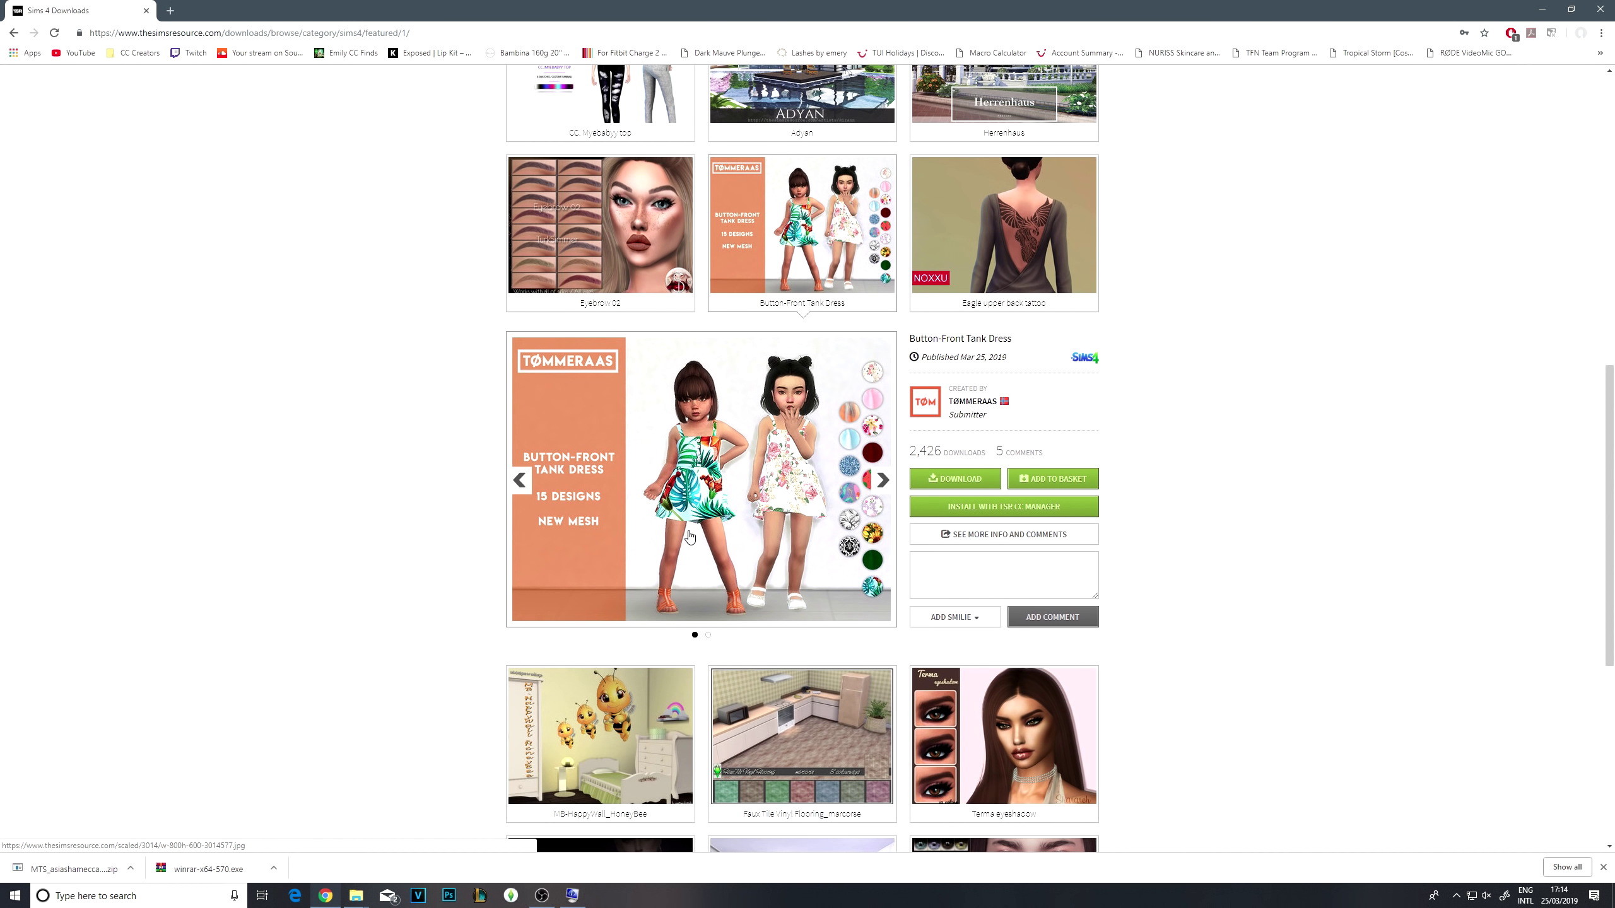
{"action": "left_click", "coordinate": [882, 480]}
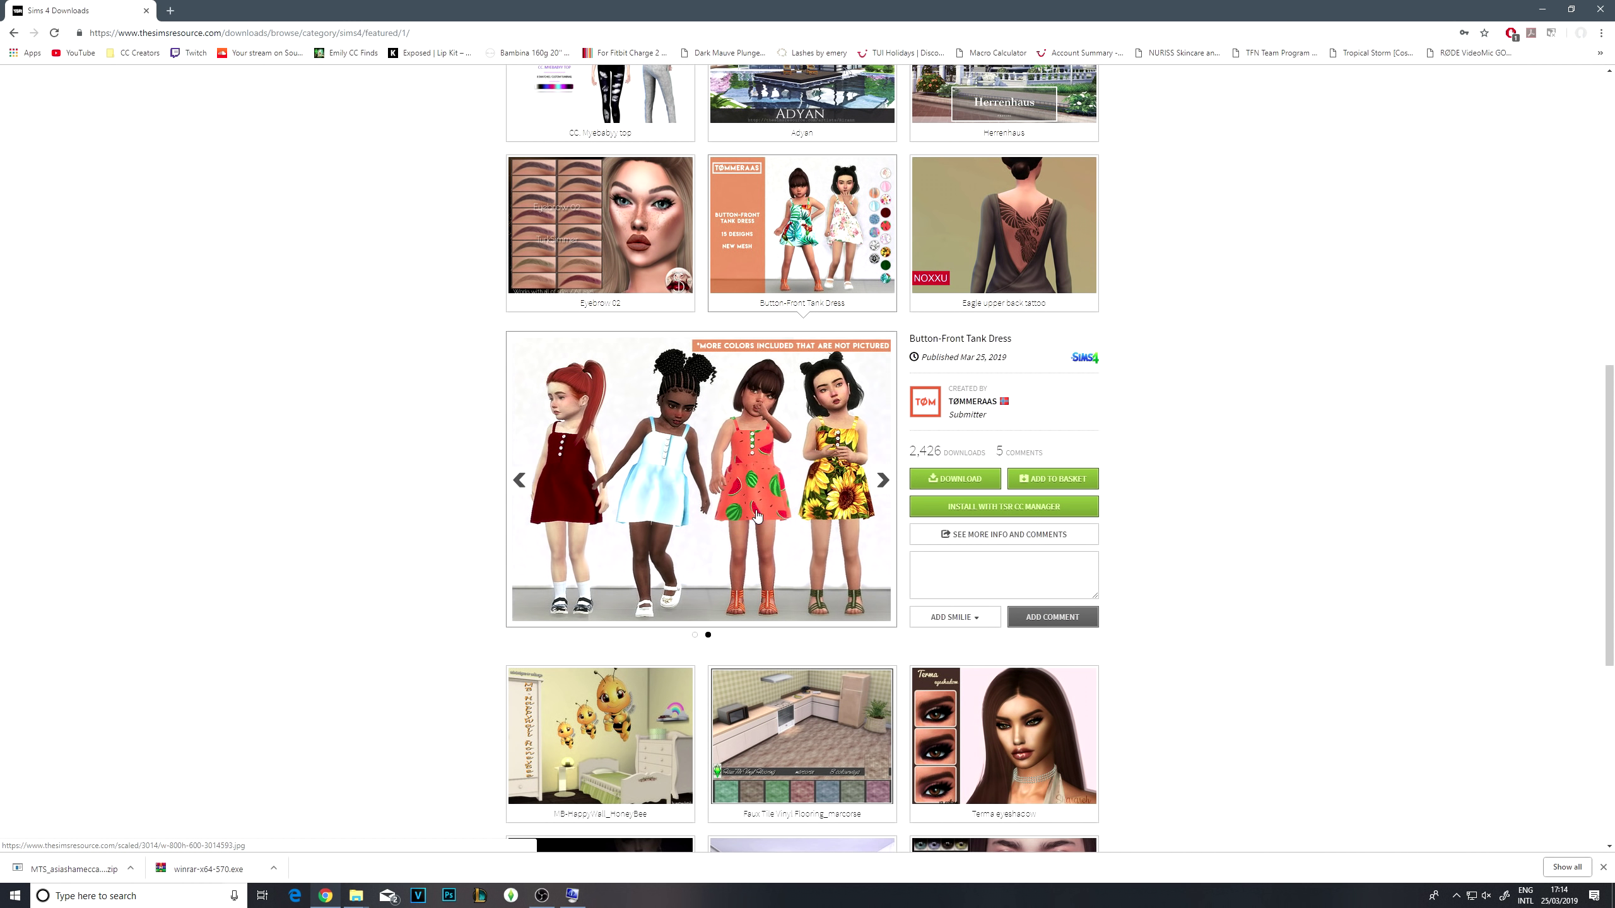
{"action": "left_click", "coordinate": [884, 480]}
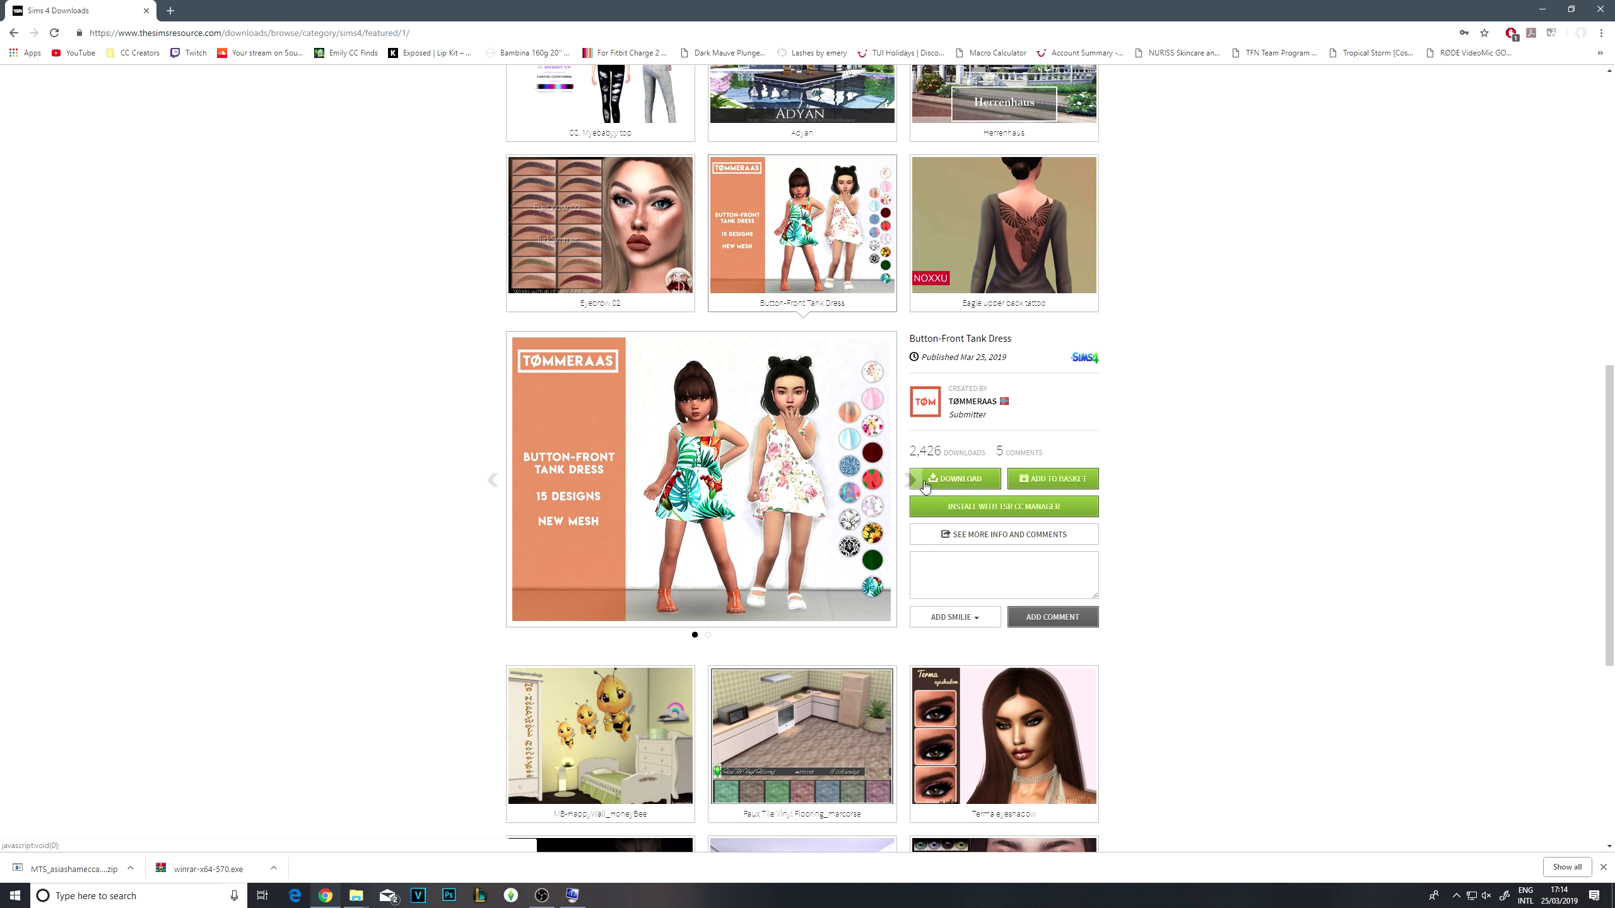
Open the full details page of the Button-Front Tank Dress and look through it.
{"action": "left_click", "coordinate": [958, 341]}
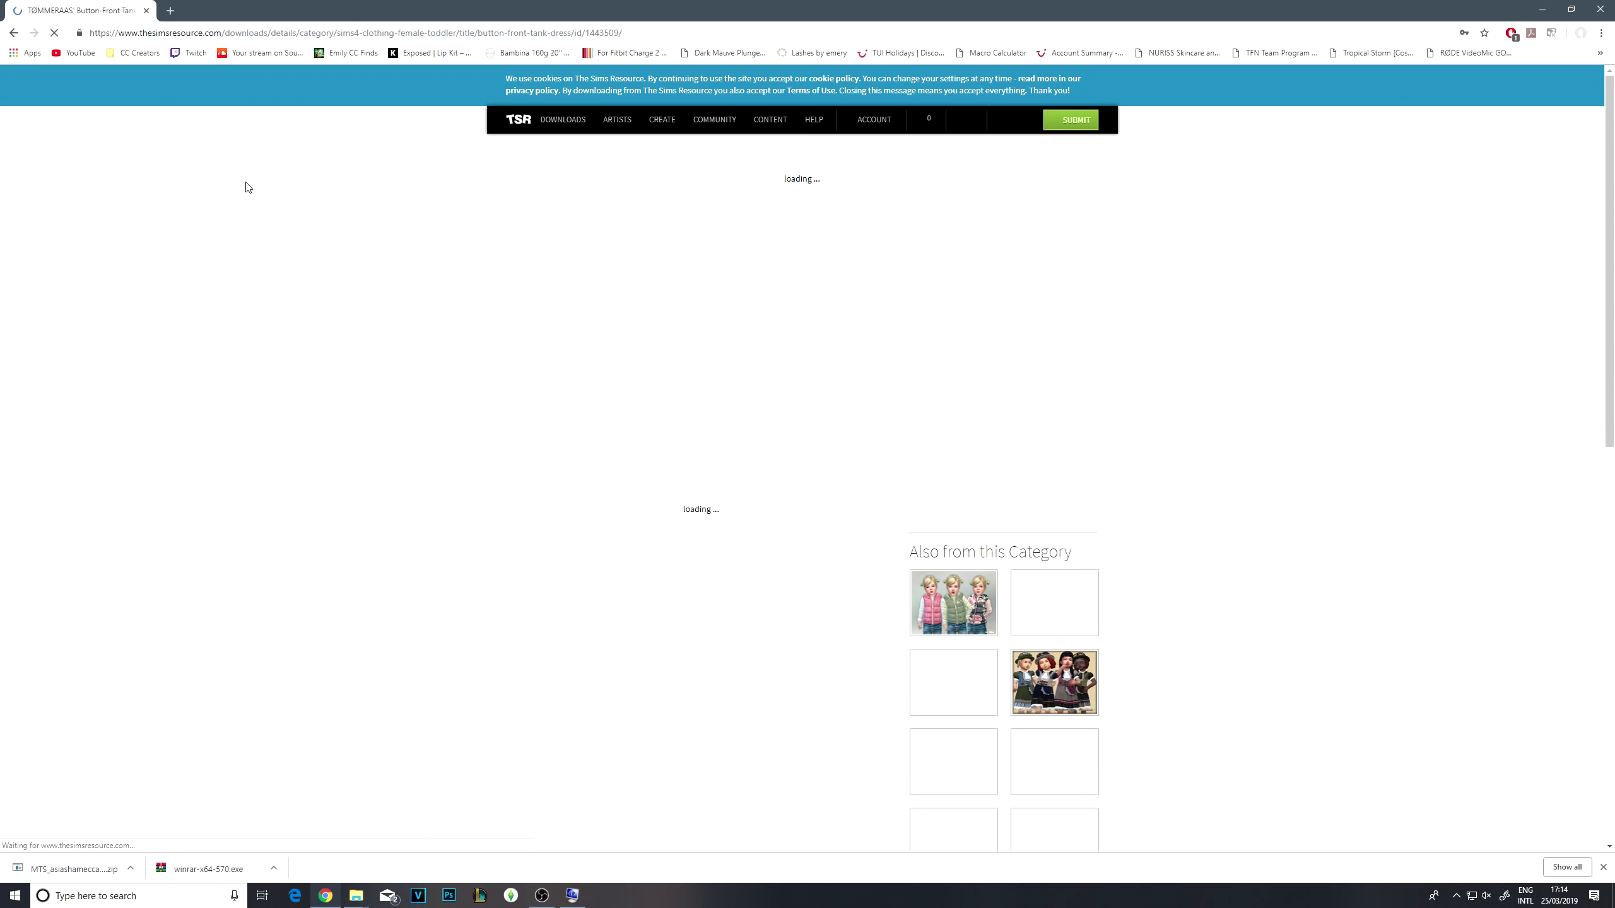
{"action": "scroll", "coordinate": [636, 382], "scroll_direction": "down", "scroll_amount": 3}
{"action": "scroll", "coordinate": [779, 479], "scroll_direction": "up", "scroll_amount": 3}
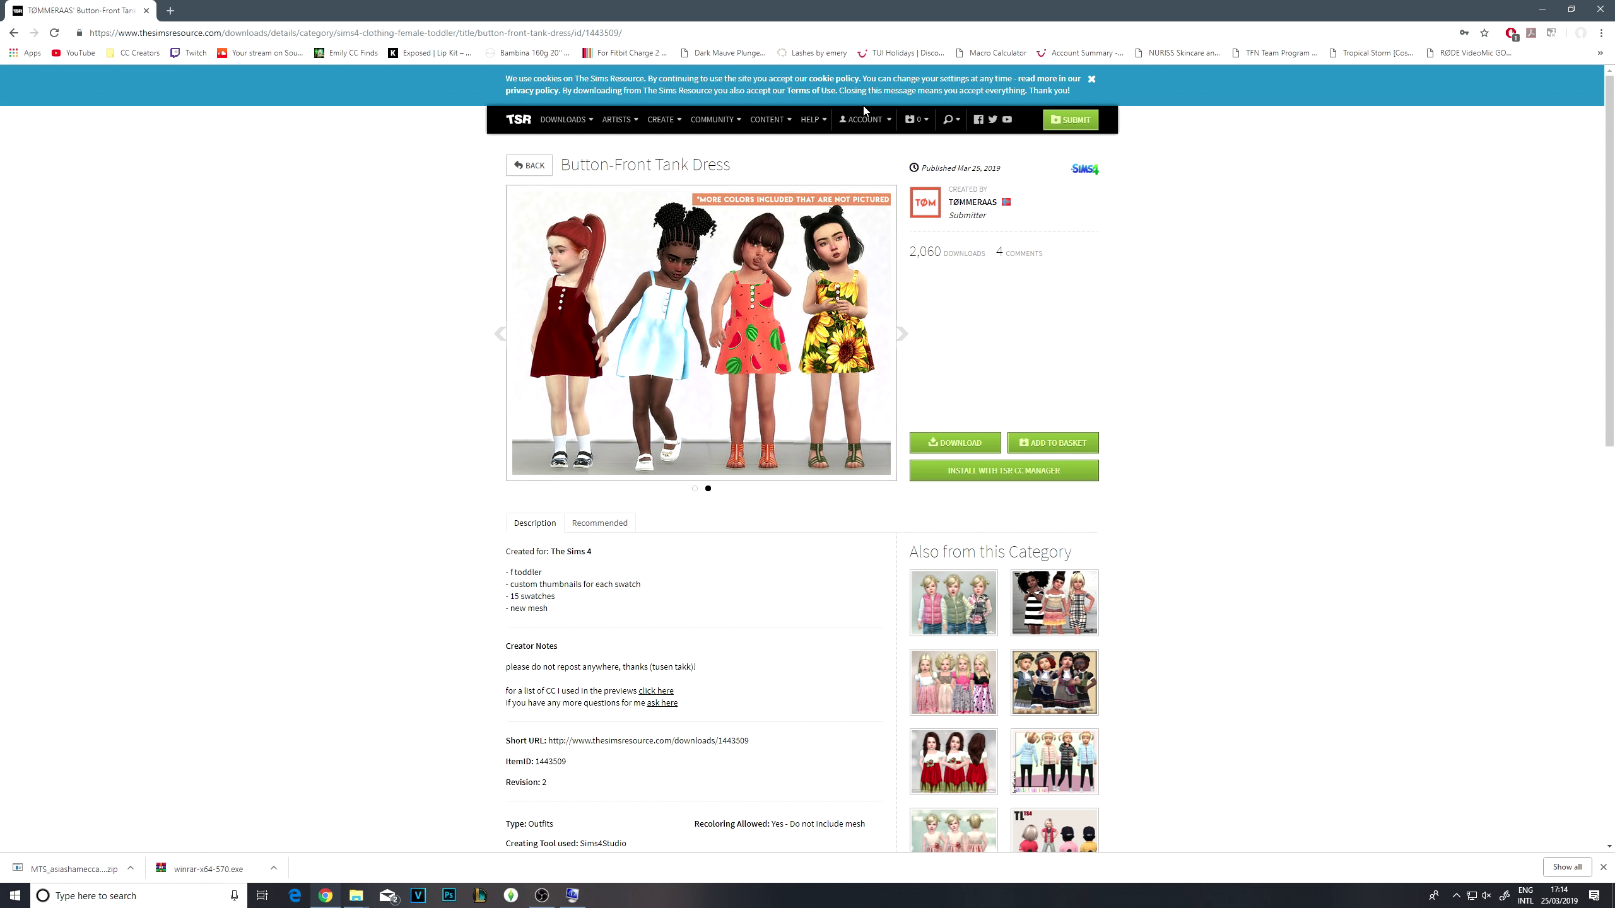
Log out of the site account and reopen the Button-Front Tank Dress page from the home page's featured creations.
{"action": "left_click", "coordinate": [832, 156]}
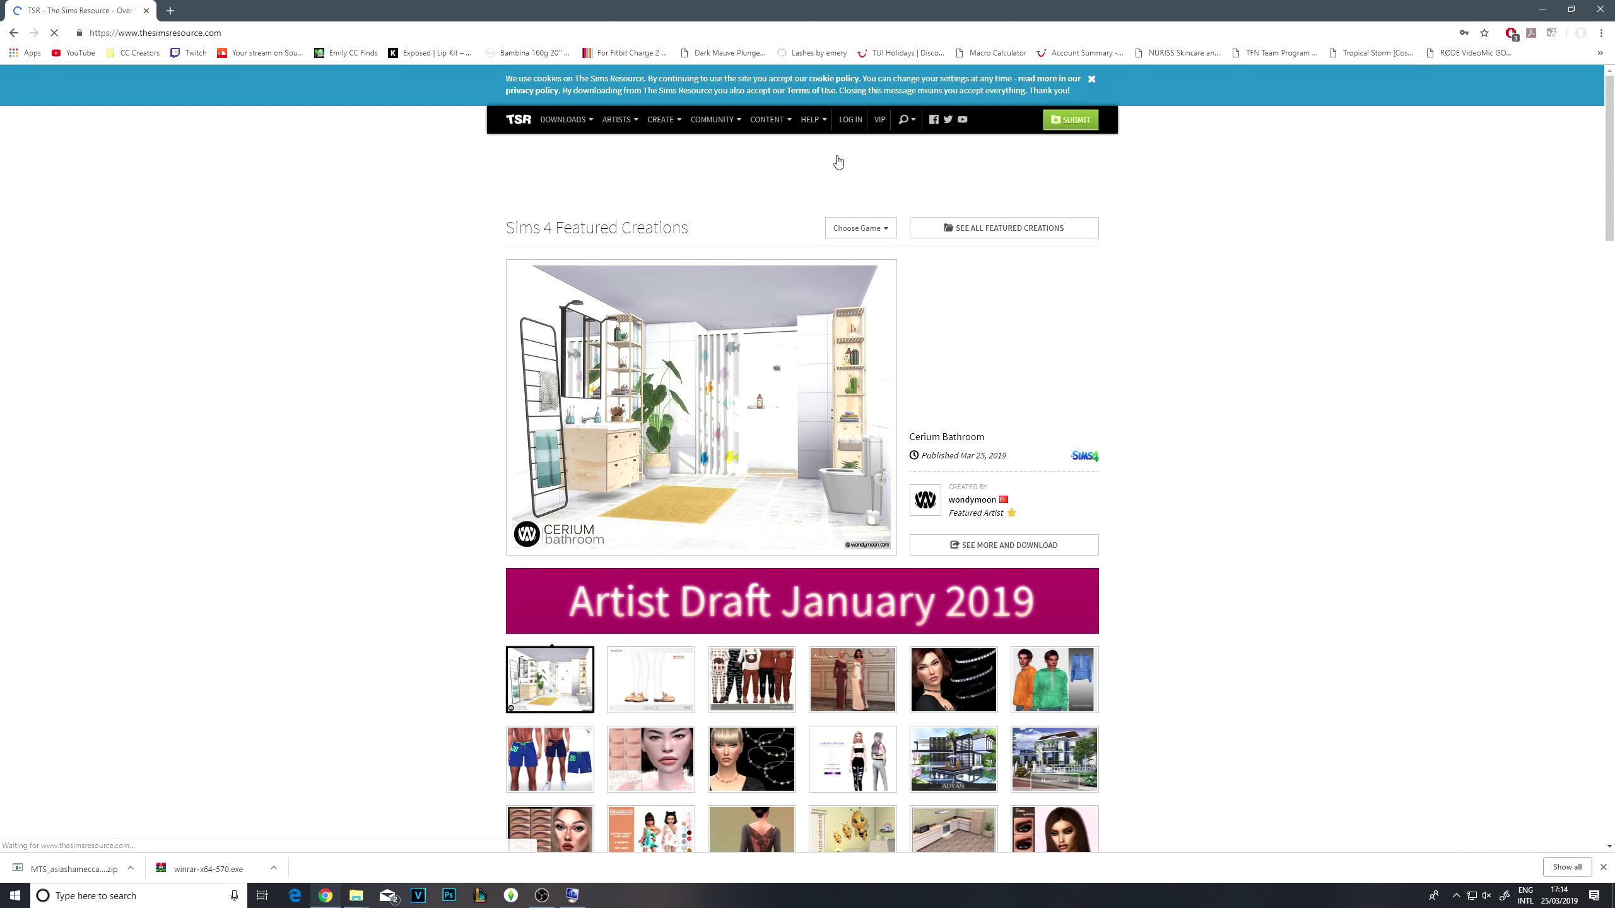
{"action": "scroll", "coordinate": [685, 399], "scroll_direction": "down", "scroll_amount": 10}
{"action": "left_click", "coordinate": [684, 399]}
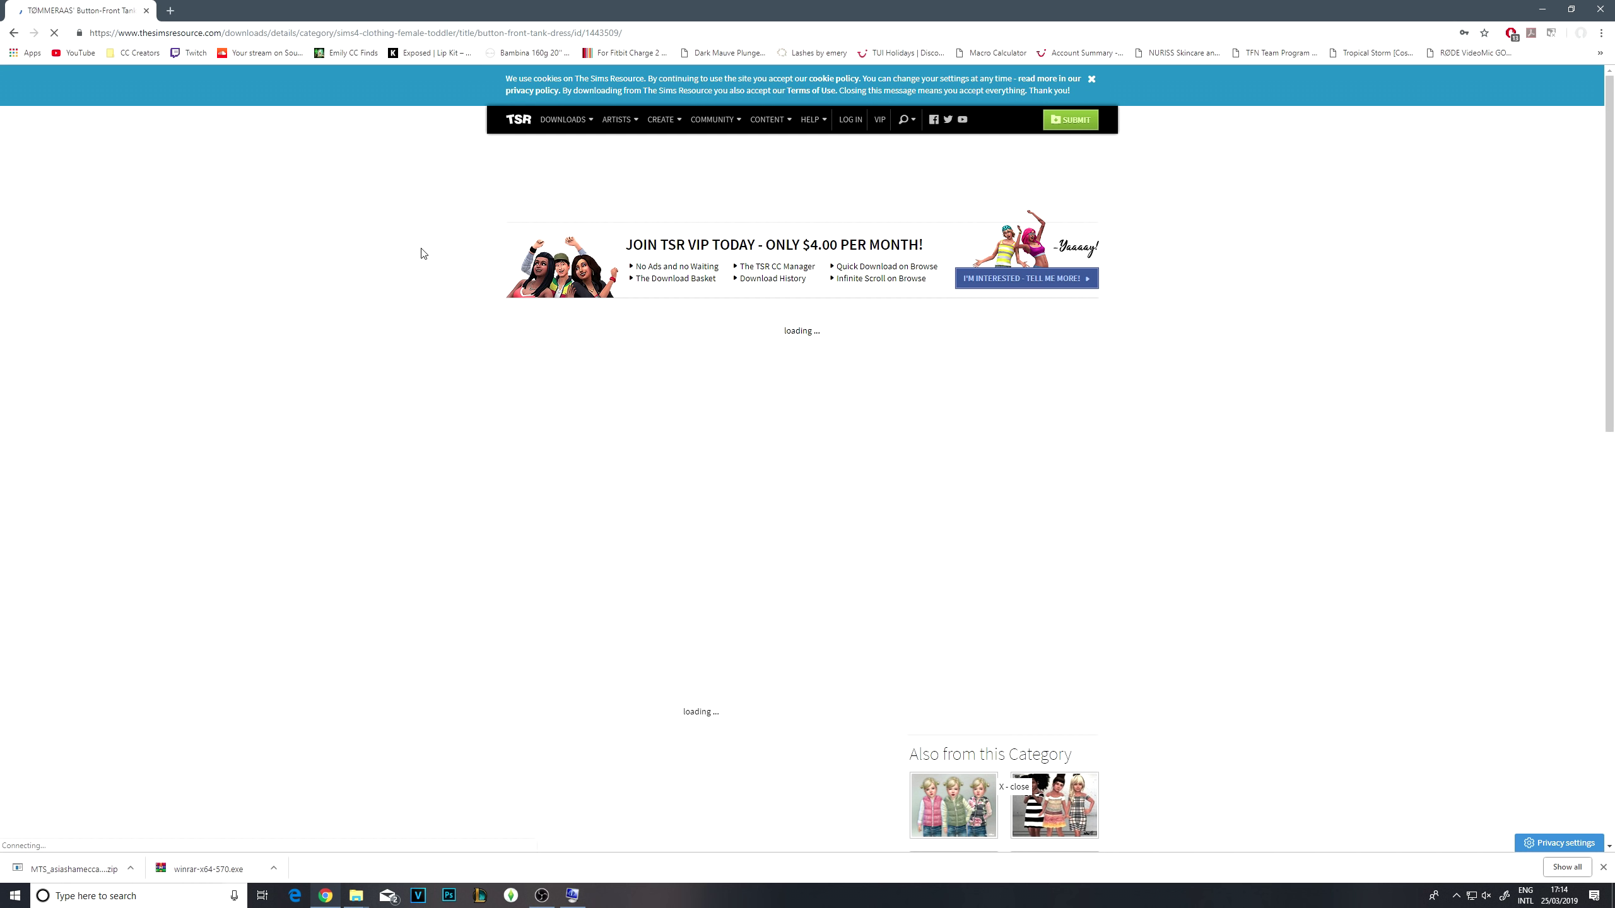
Download the Button-Front Tank Dress as a free visitor, waiting out the sponsor countdown.
{"action": "scroll", "coordinate": [457, 382], "scroll_direction": "down", "scroll_amount": 3}
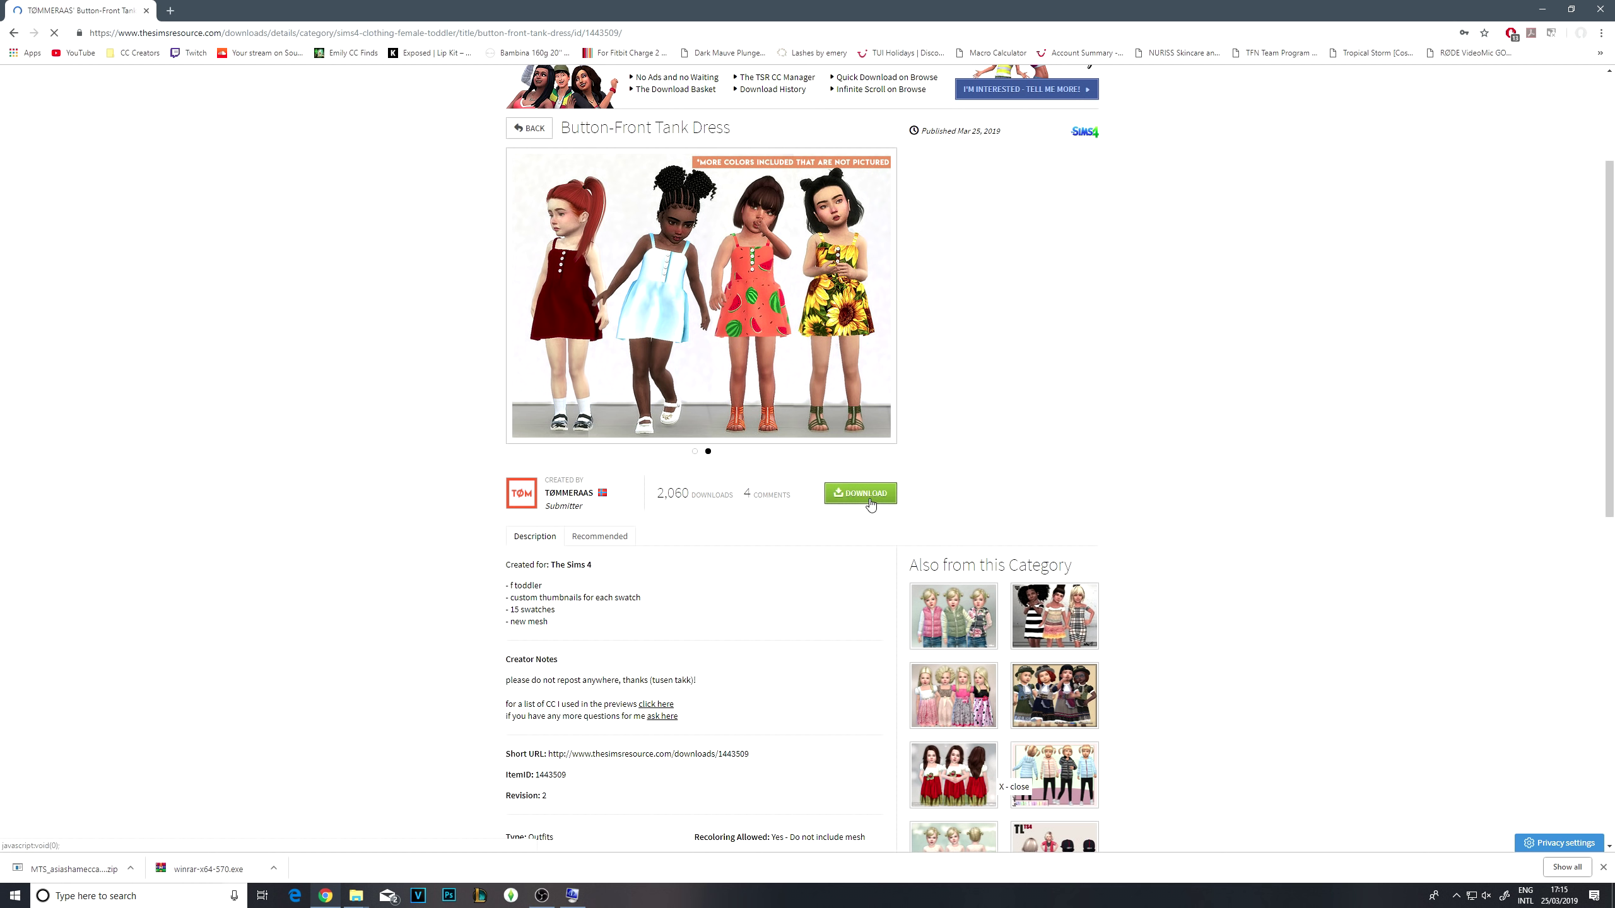
{"action": "left_click", "coordinate": [836, 496]}
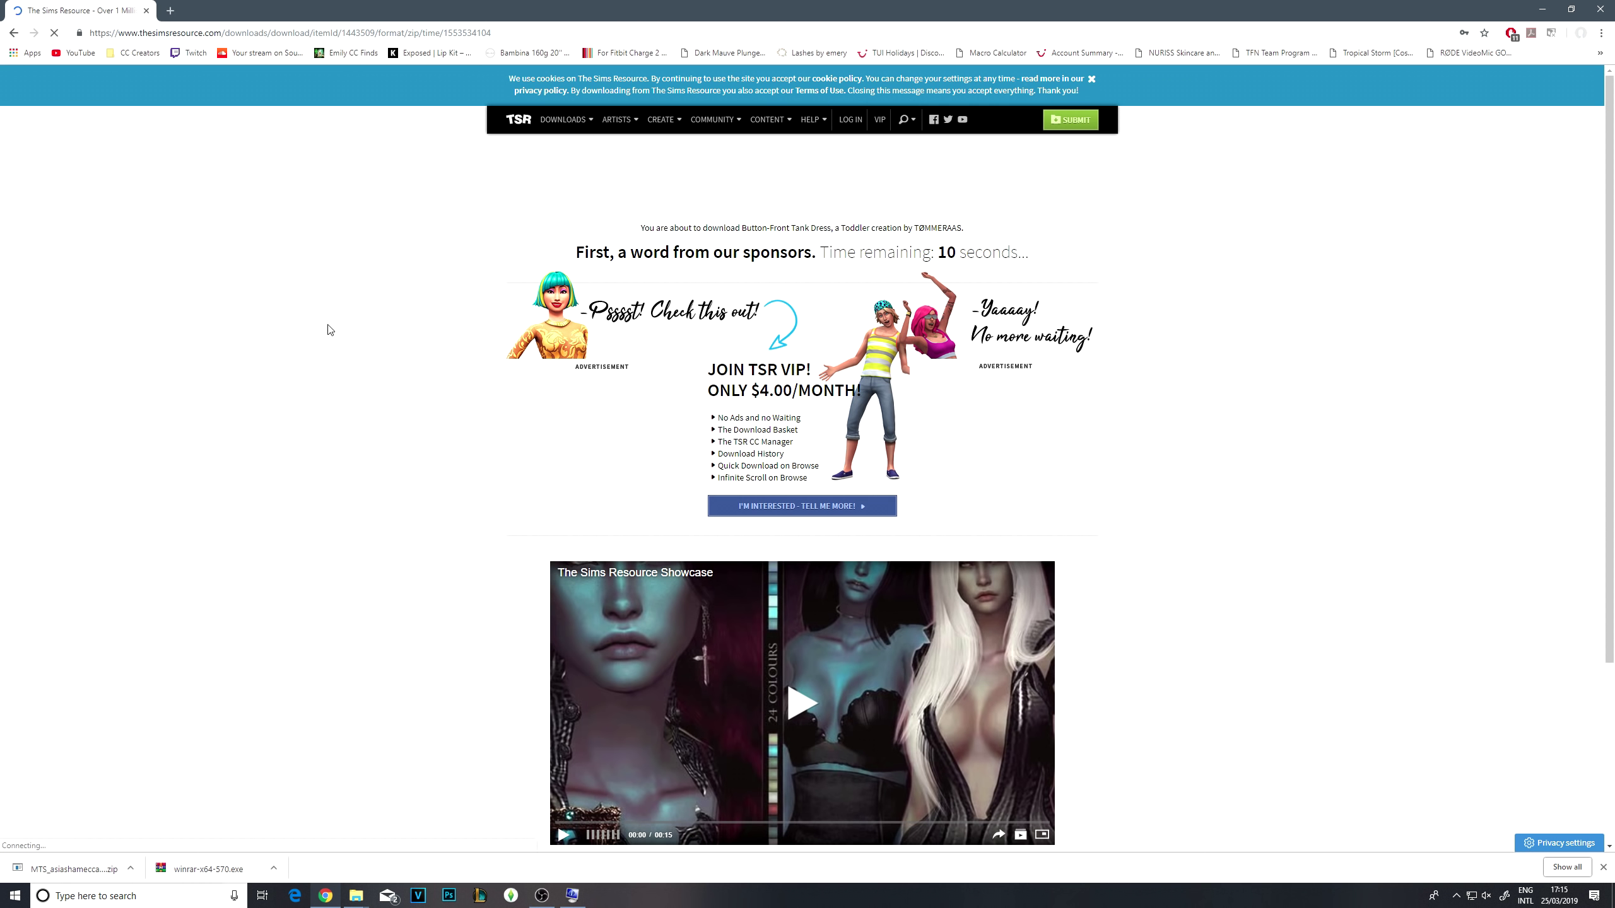
{"action": "left_click_drag", "start_coordinate": [577, 255], "coordinate": [940, 281]}
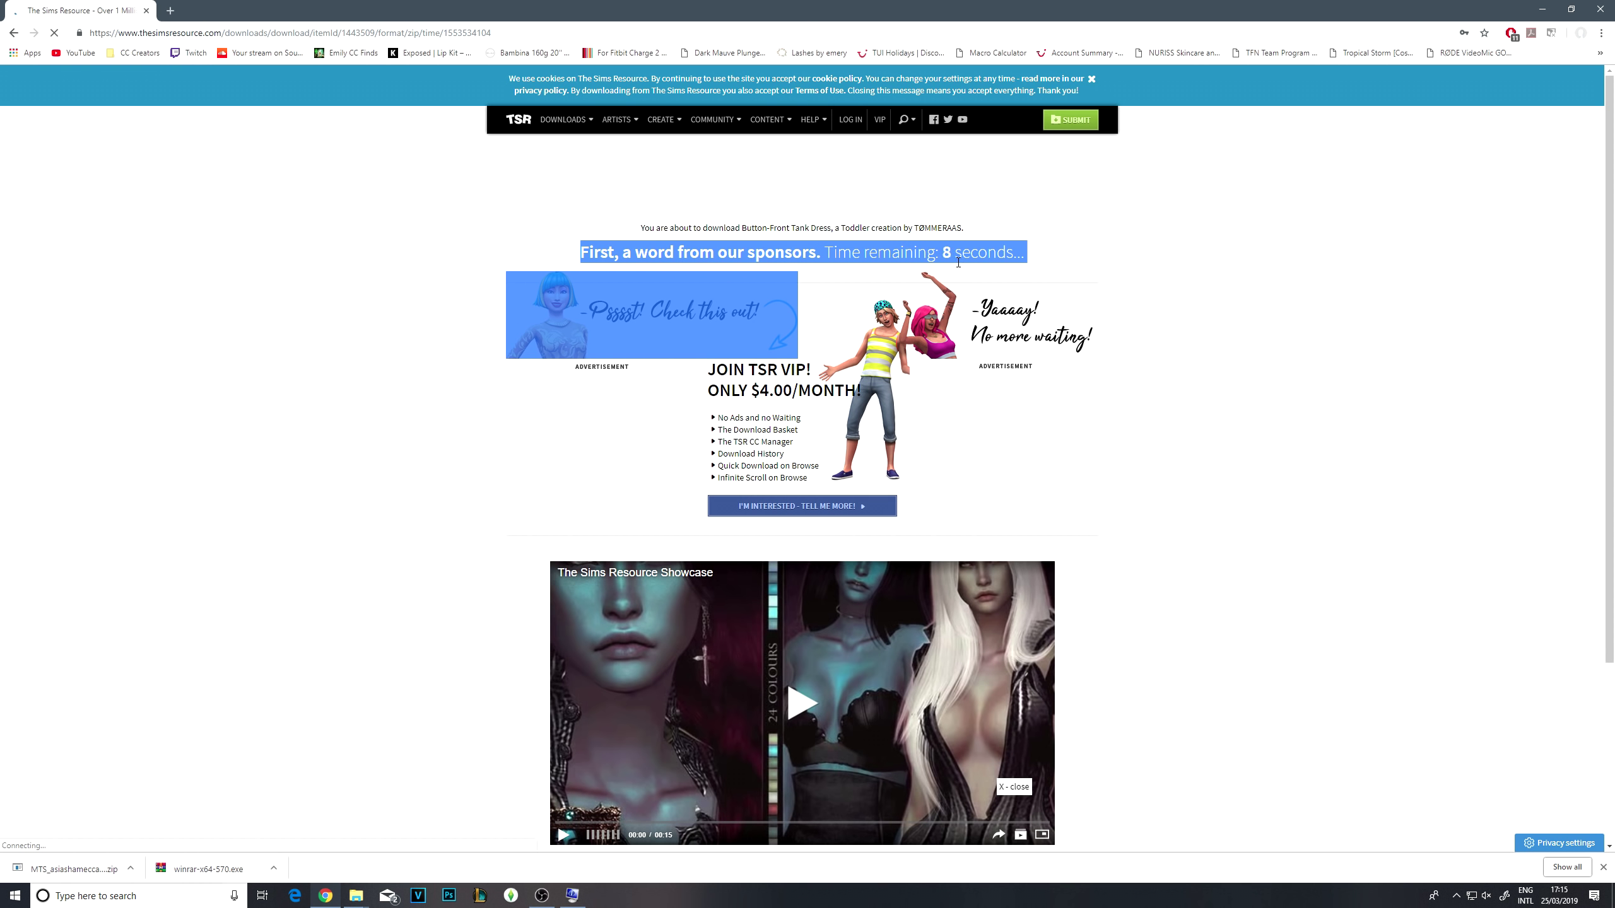
{"action": "left_click", "coordinate": [650, 303]}
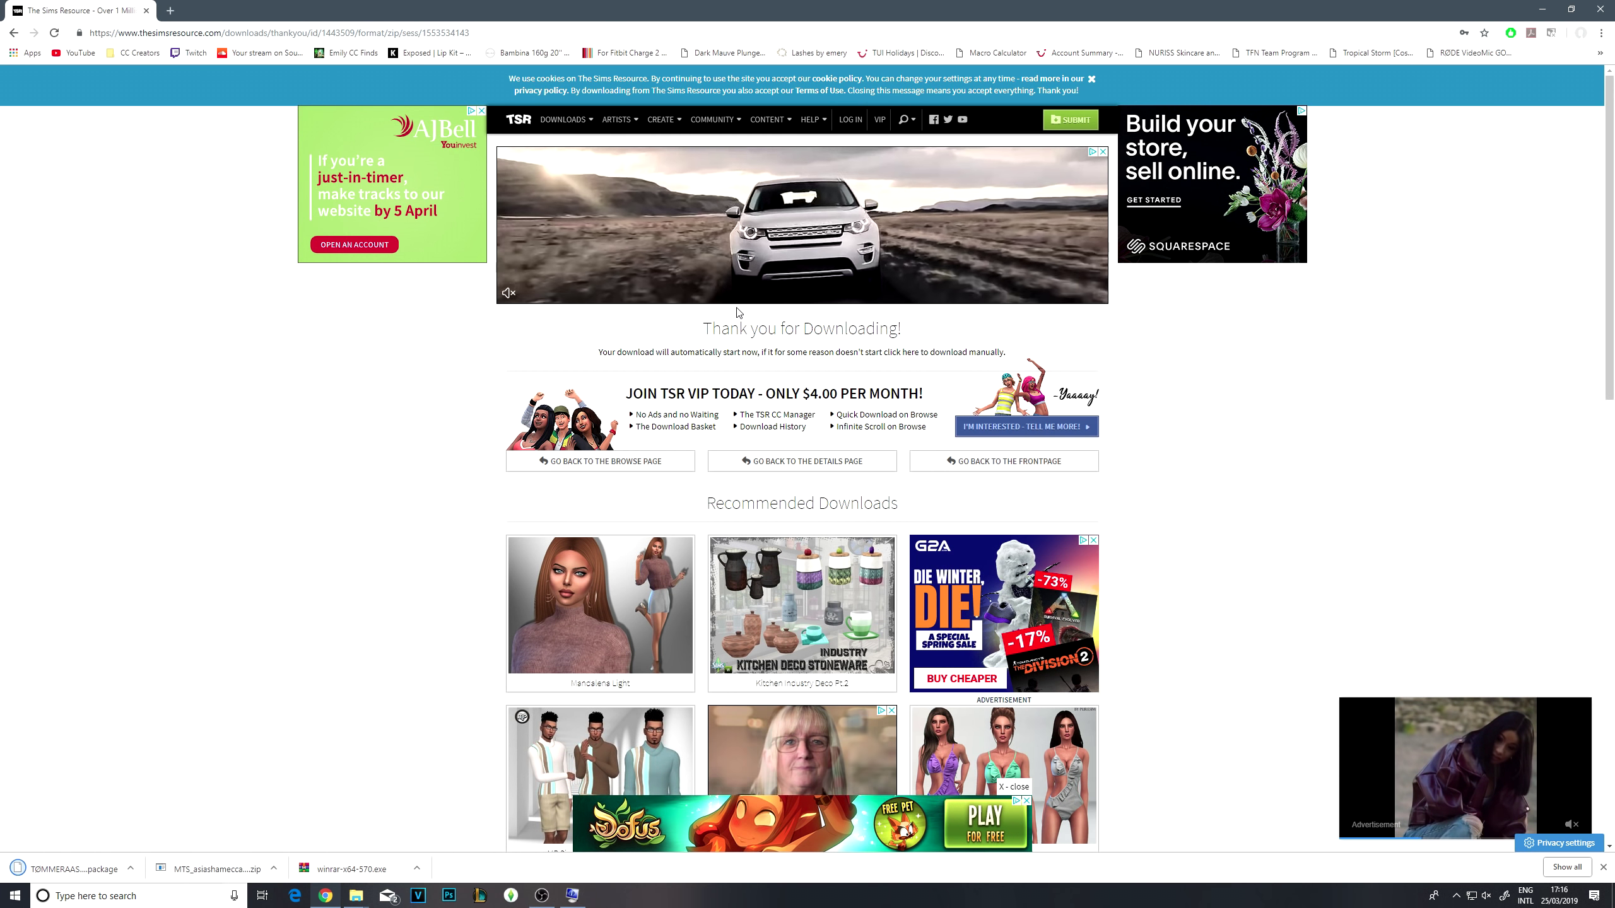
{"action": "left_click_drag", "start_coordinate": [712, 328], "coordinate": [684, 368]}
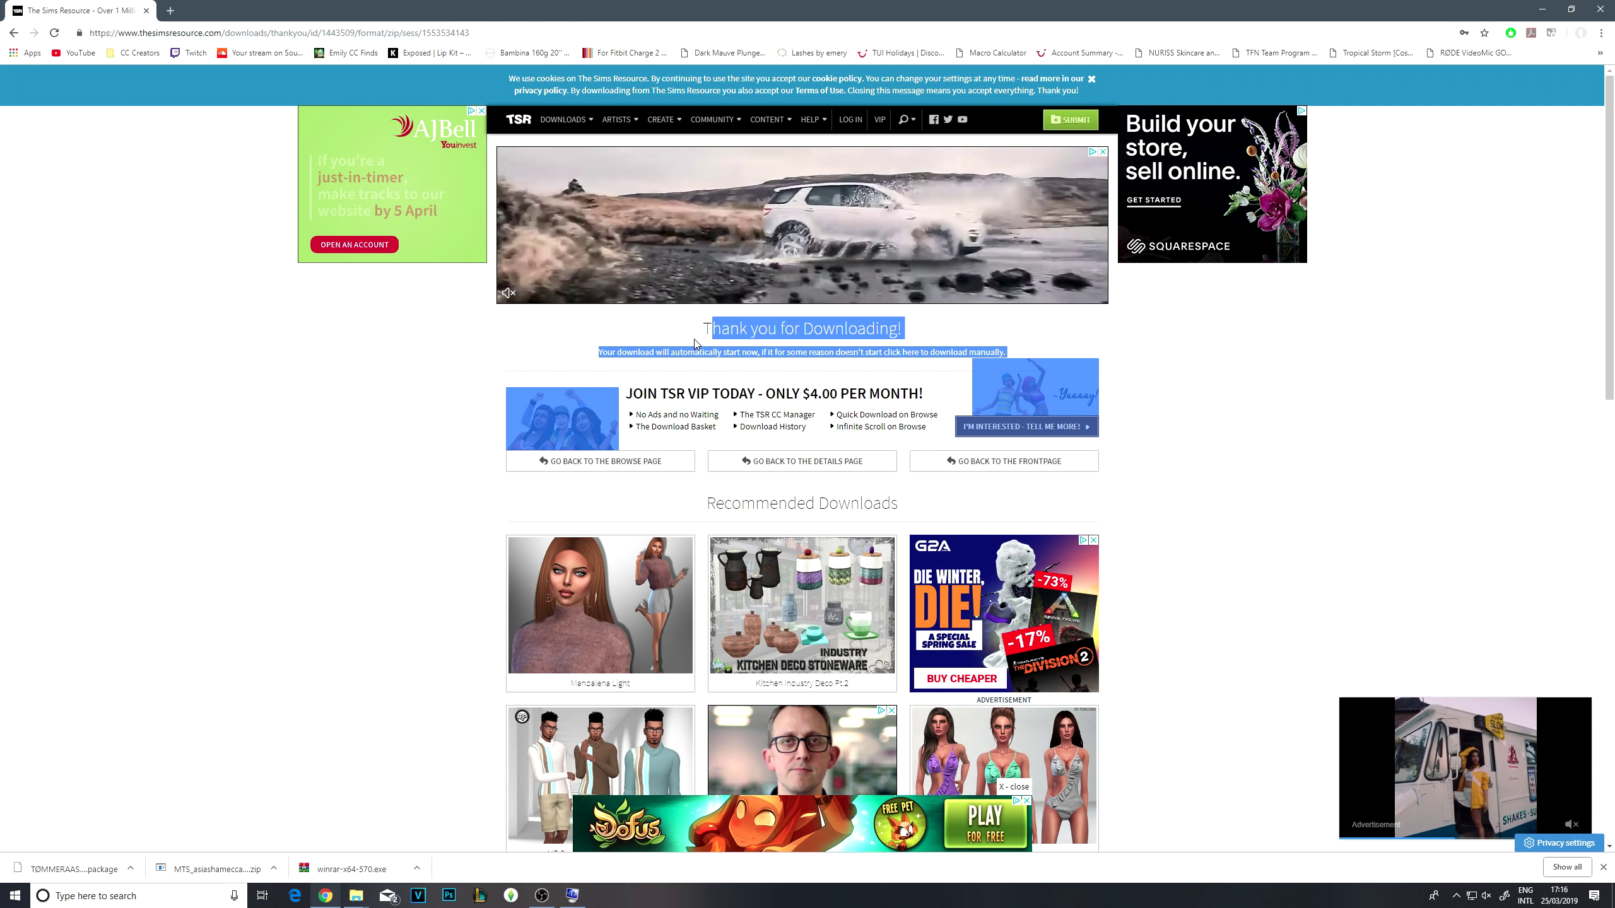
{"action": "left_click", "coordinate": [691, 340]}
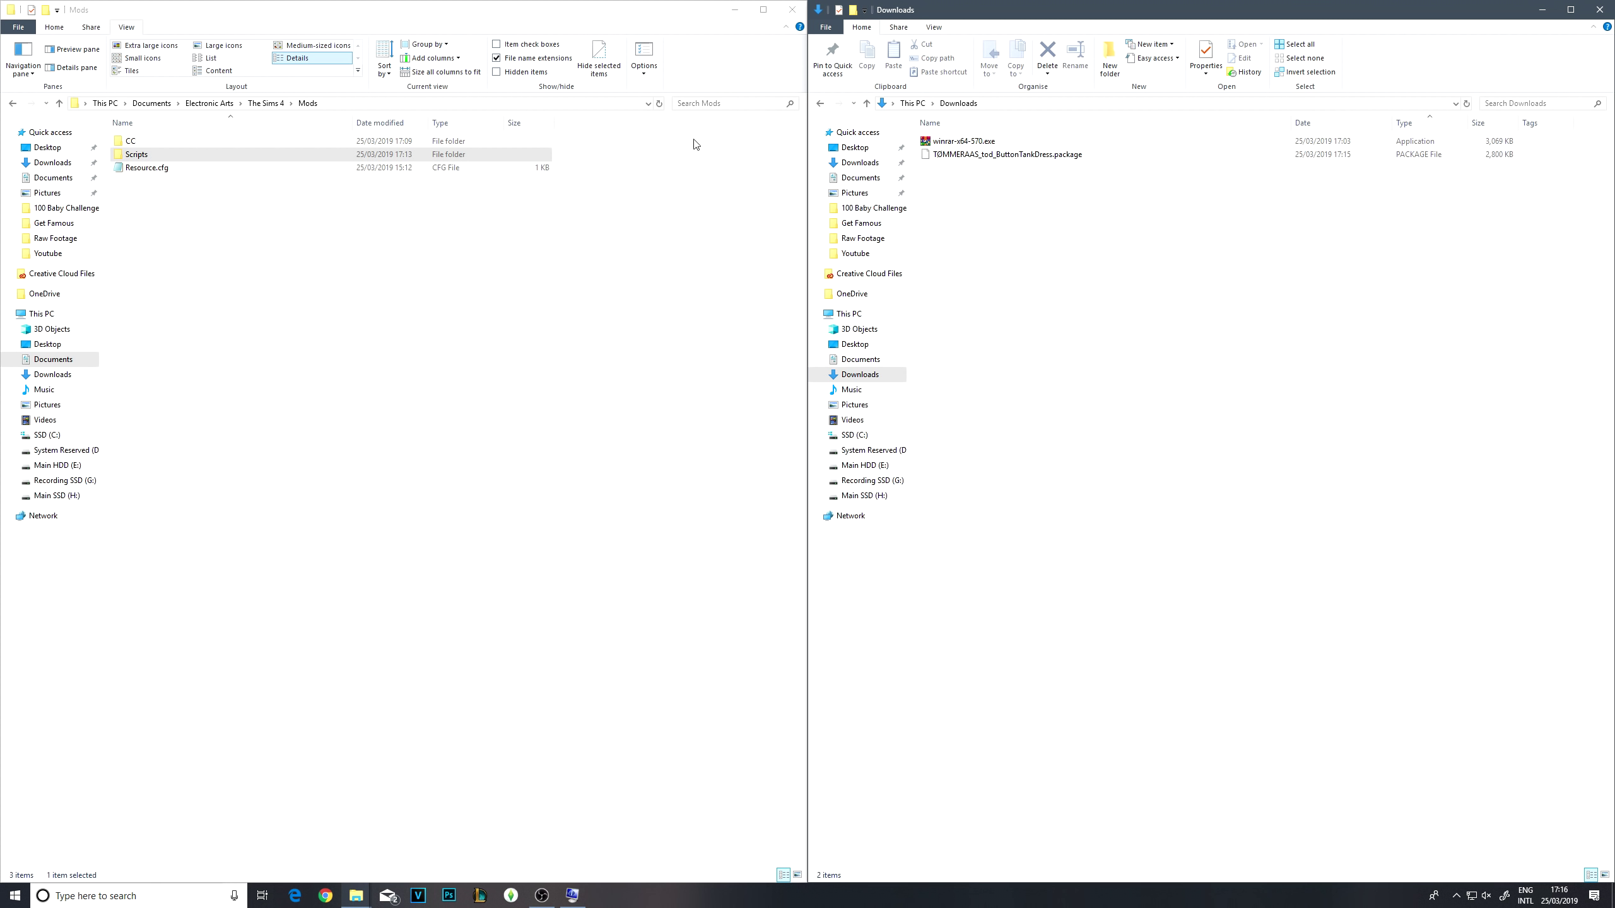
Open the Scripts folder in Mods and compare its career package and ts4script files with the downloaded dress package.
{"action": "left_click", "coordinate": [1026, 156]}
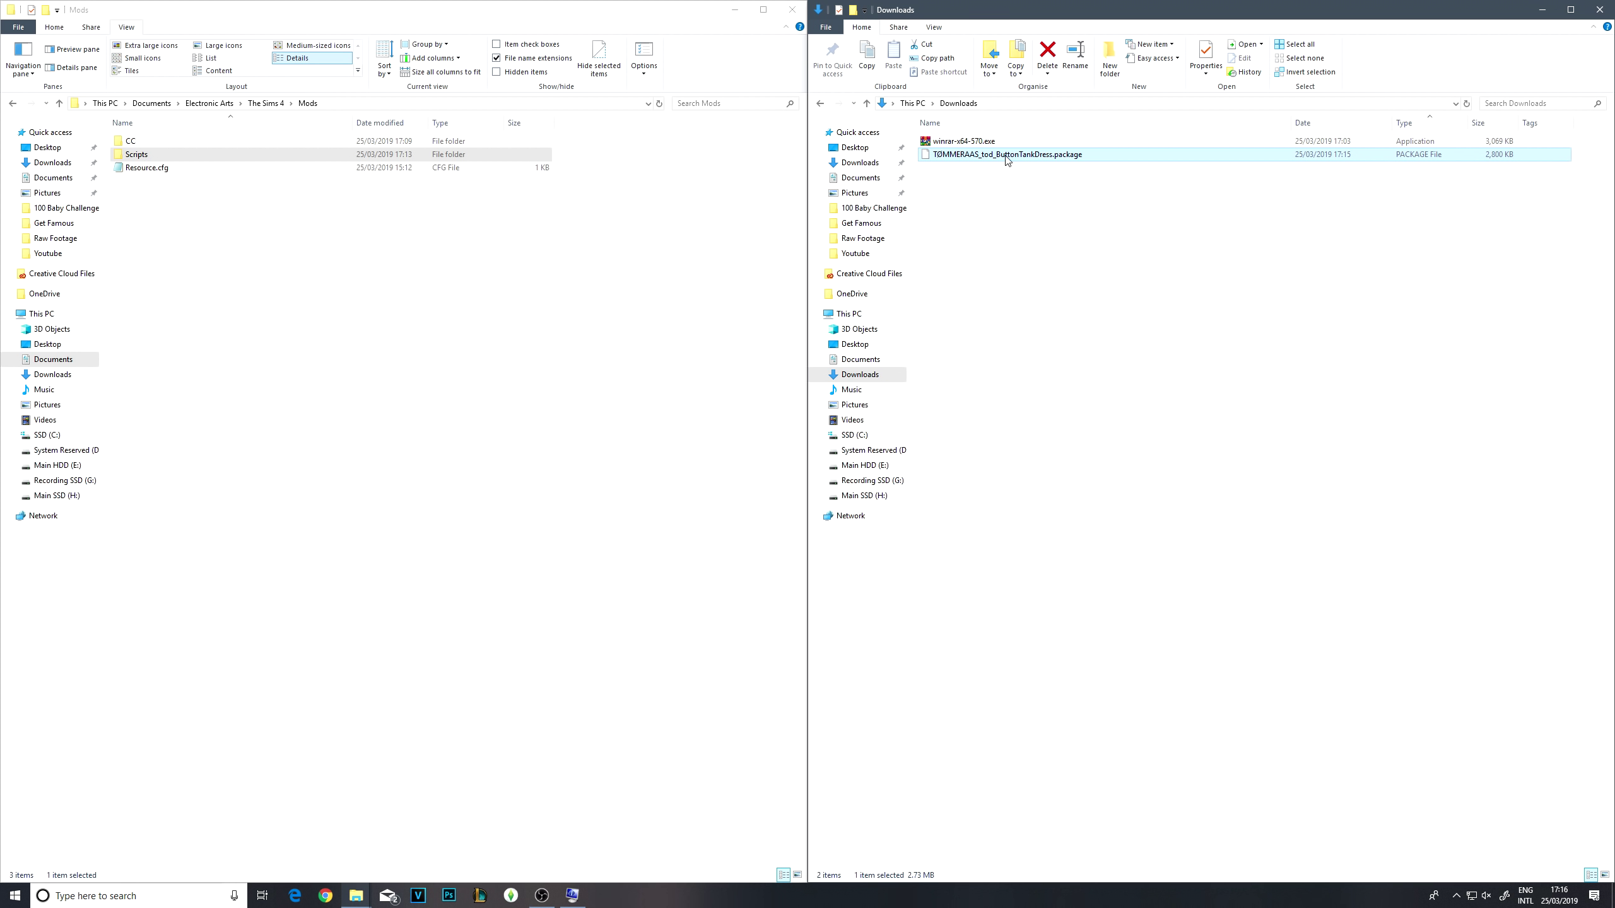
{"action": "double_click", "coordinate": [150, 159]}
{"action": "left_click", "coordinate": [280, 143]}
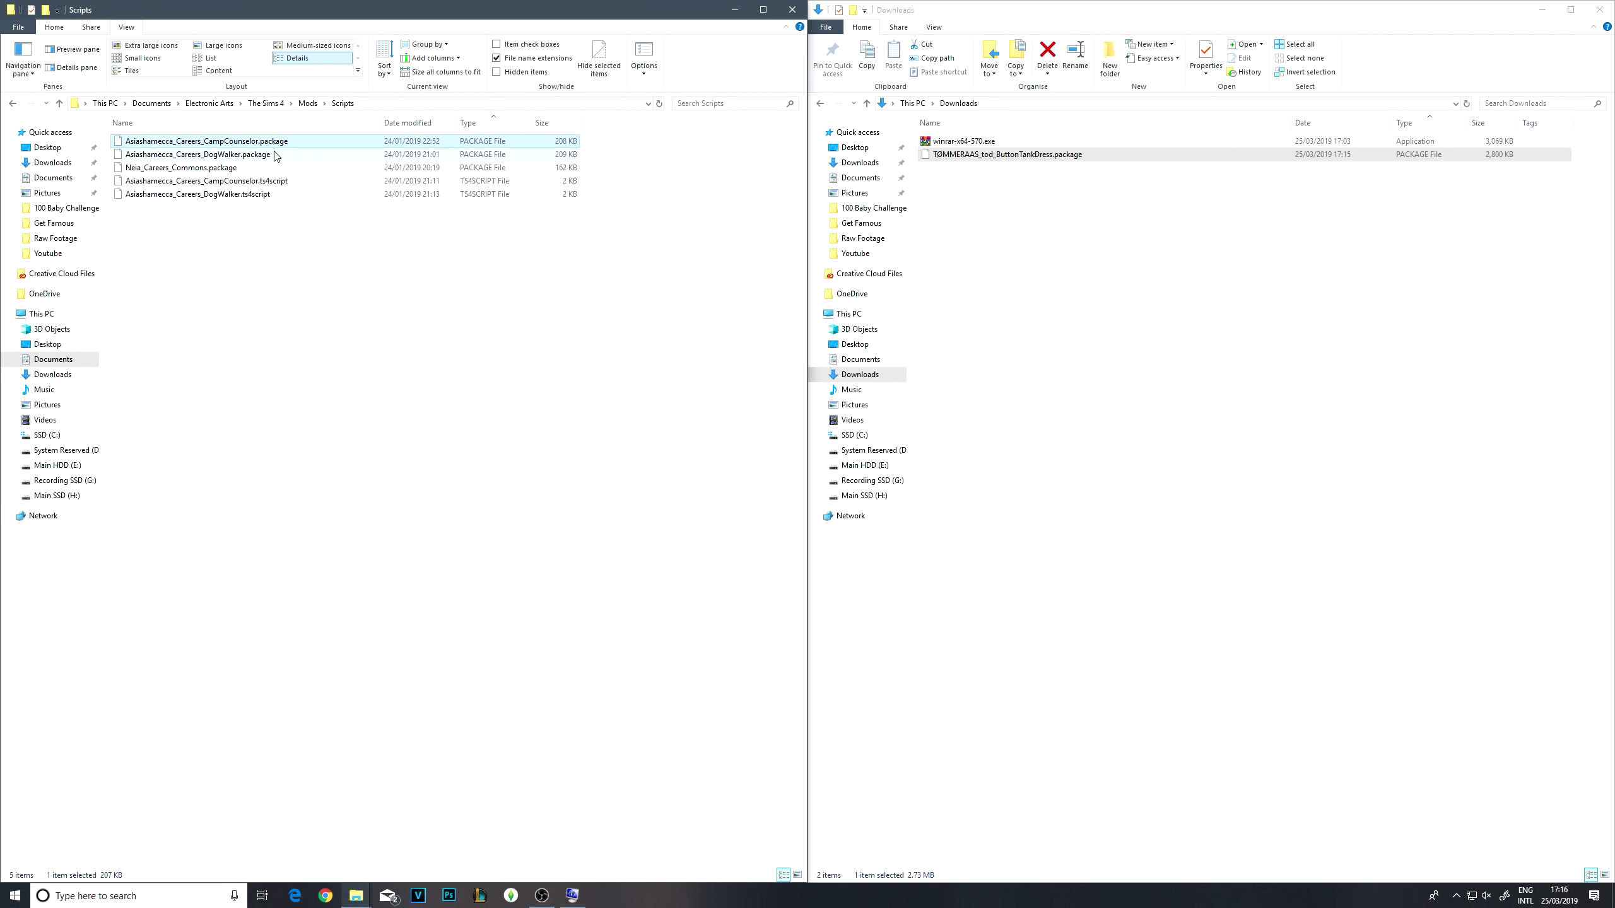
{"action": "left_click", "coordinate": [278, 182]}
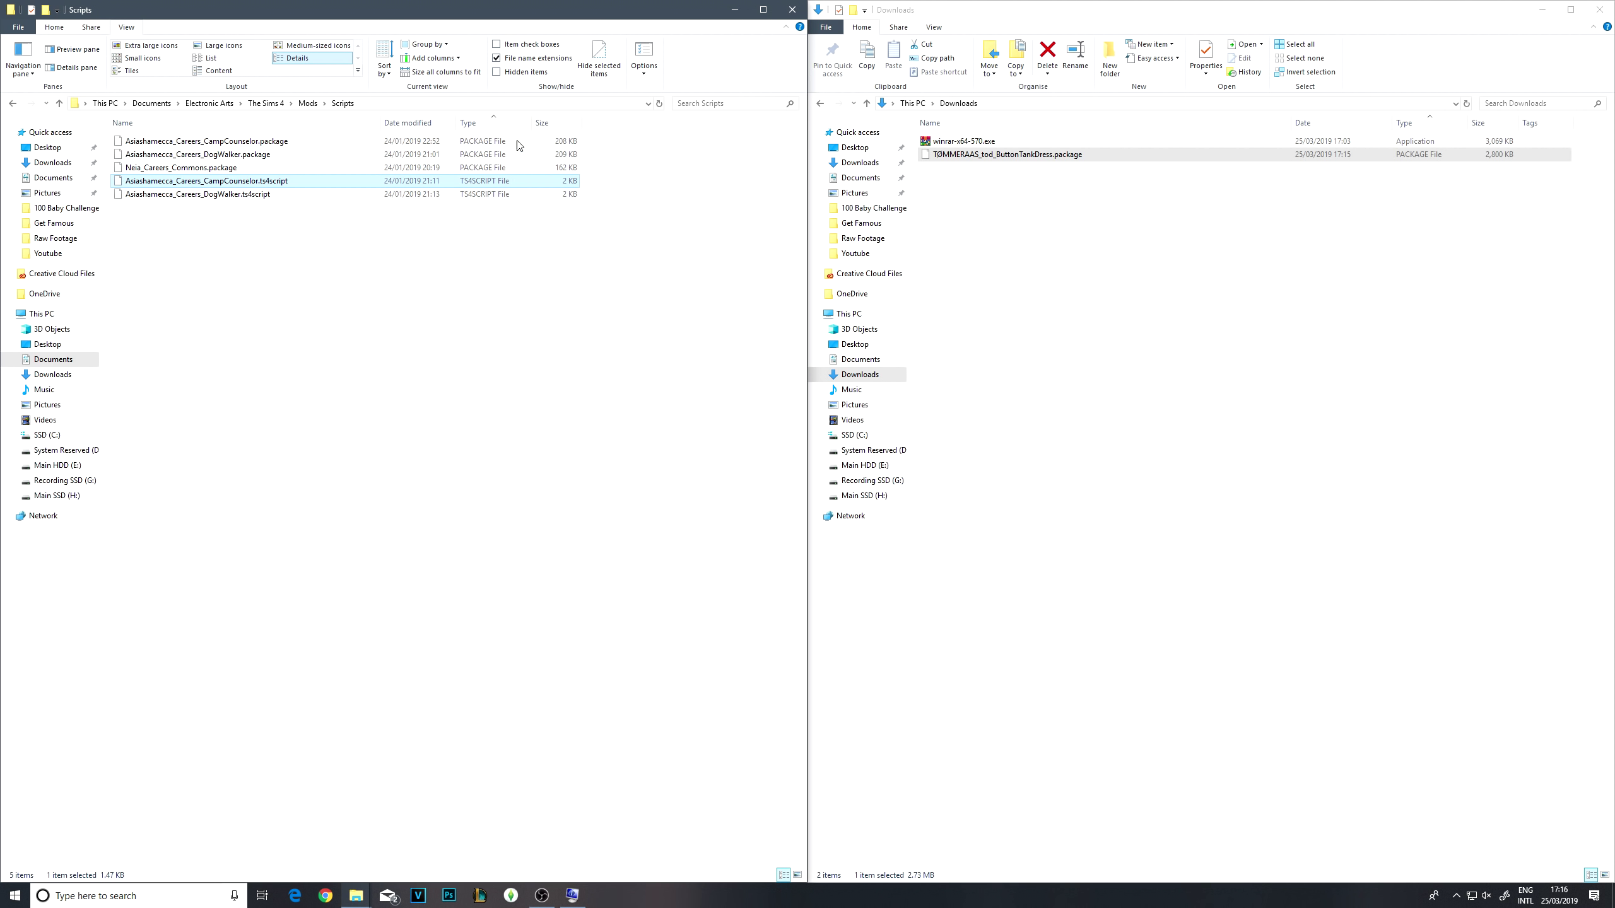
{"action": "left_click", "coordinate": [1037, 191]}
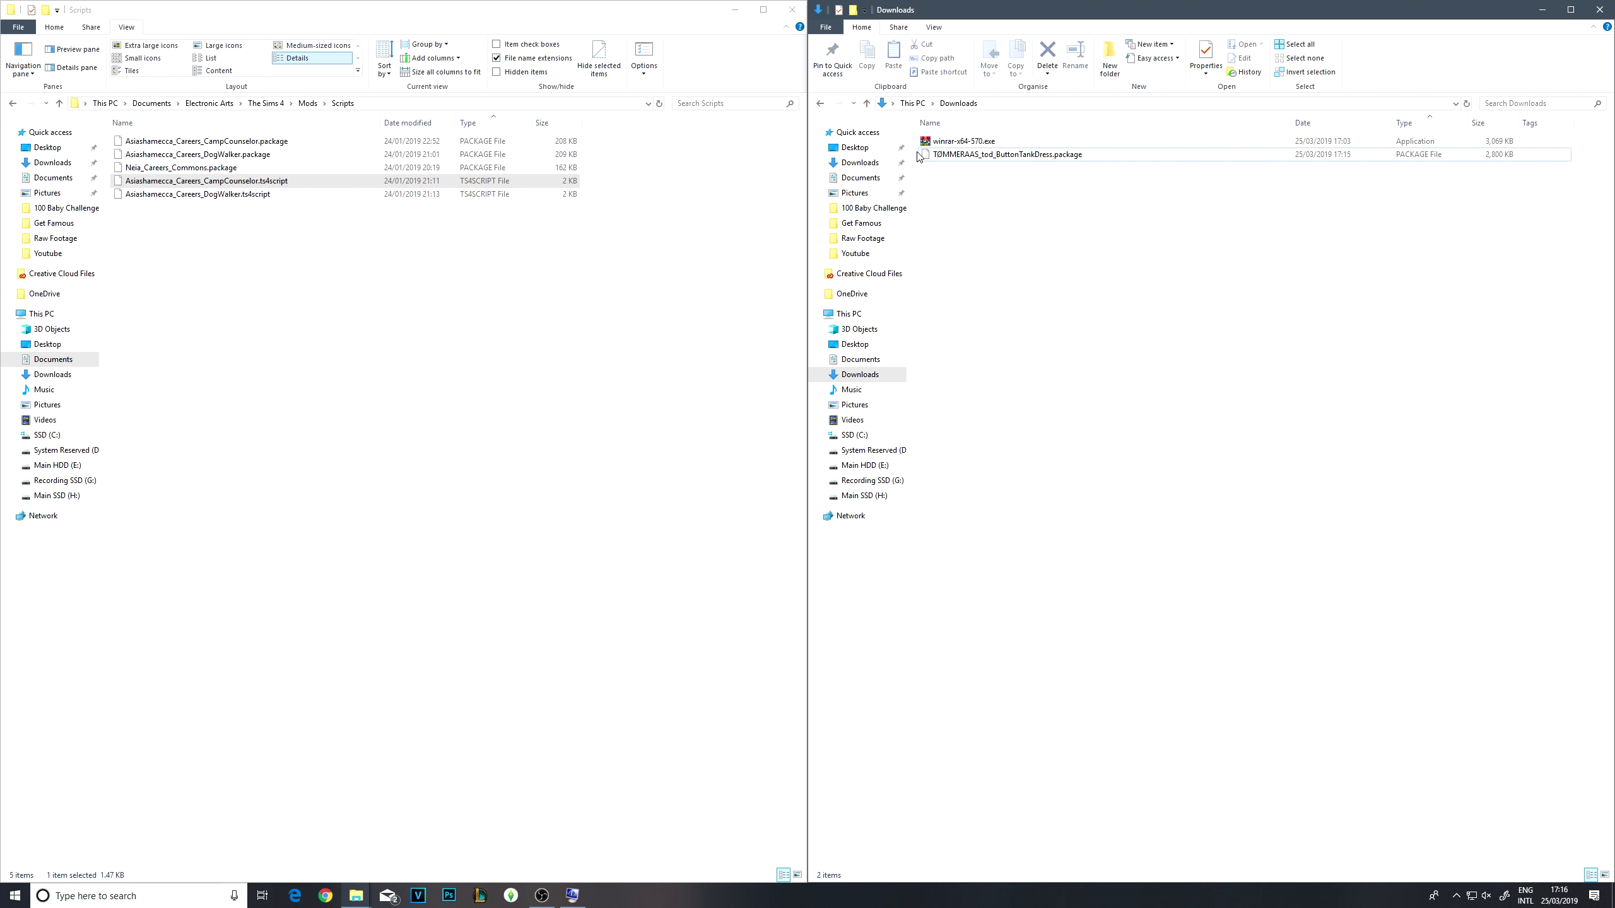
In the CC folder inside Mods, create a new folder named Toddler CC.
{"action": "left_click", "coordinate": [308, 104]}
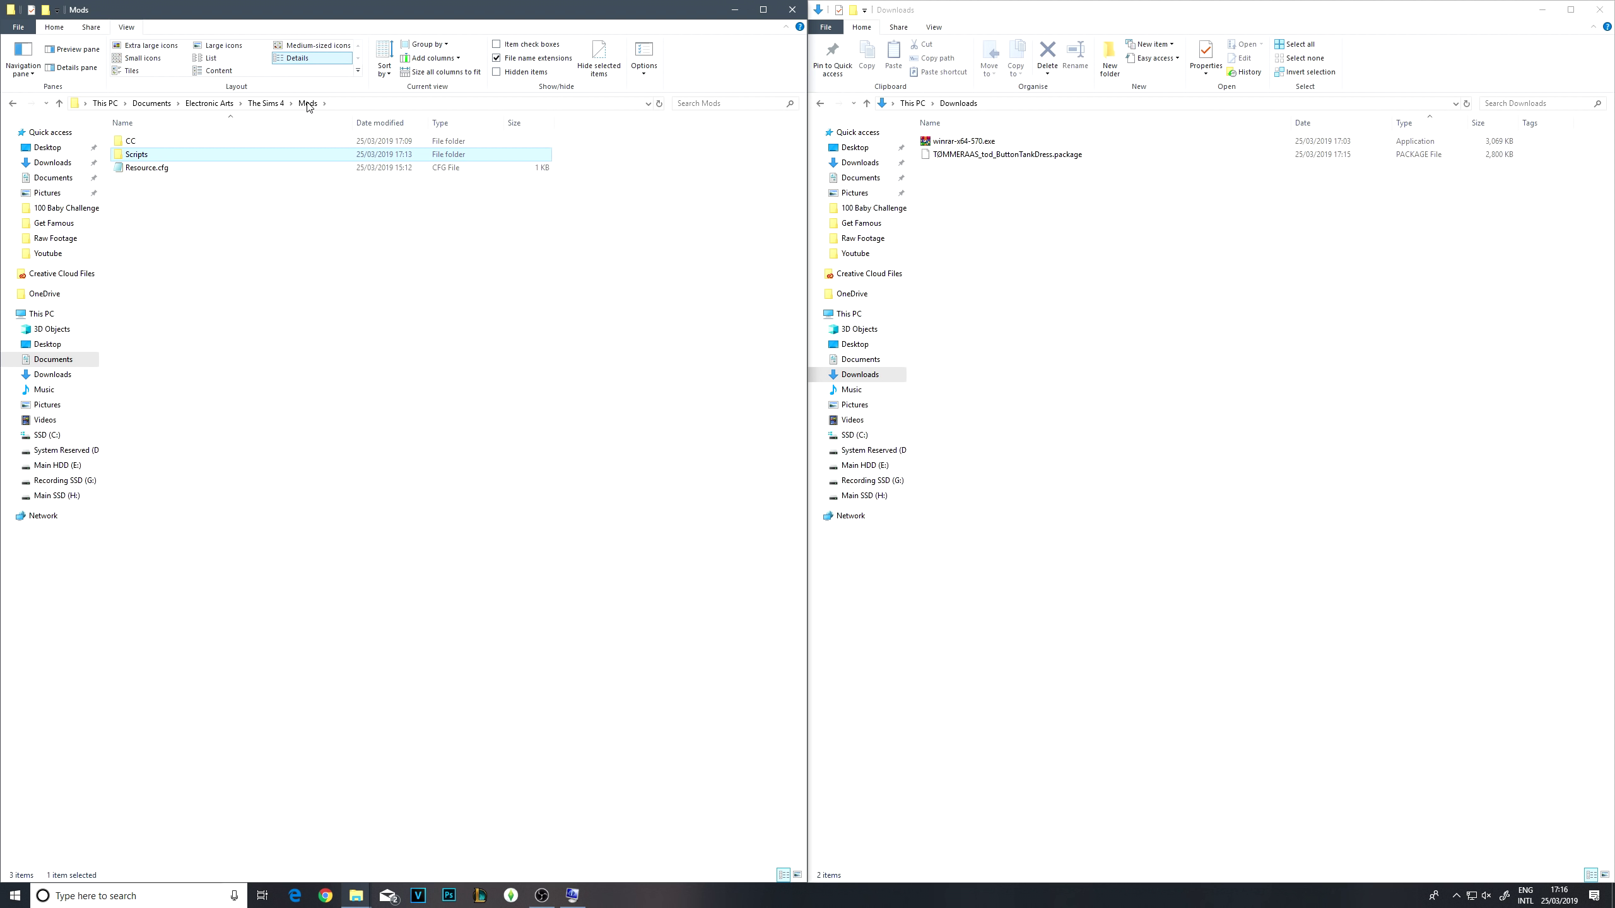
{"action": "double_click", "coordinate": [130, 141]}
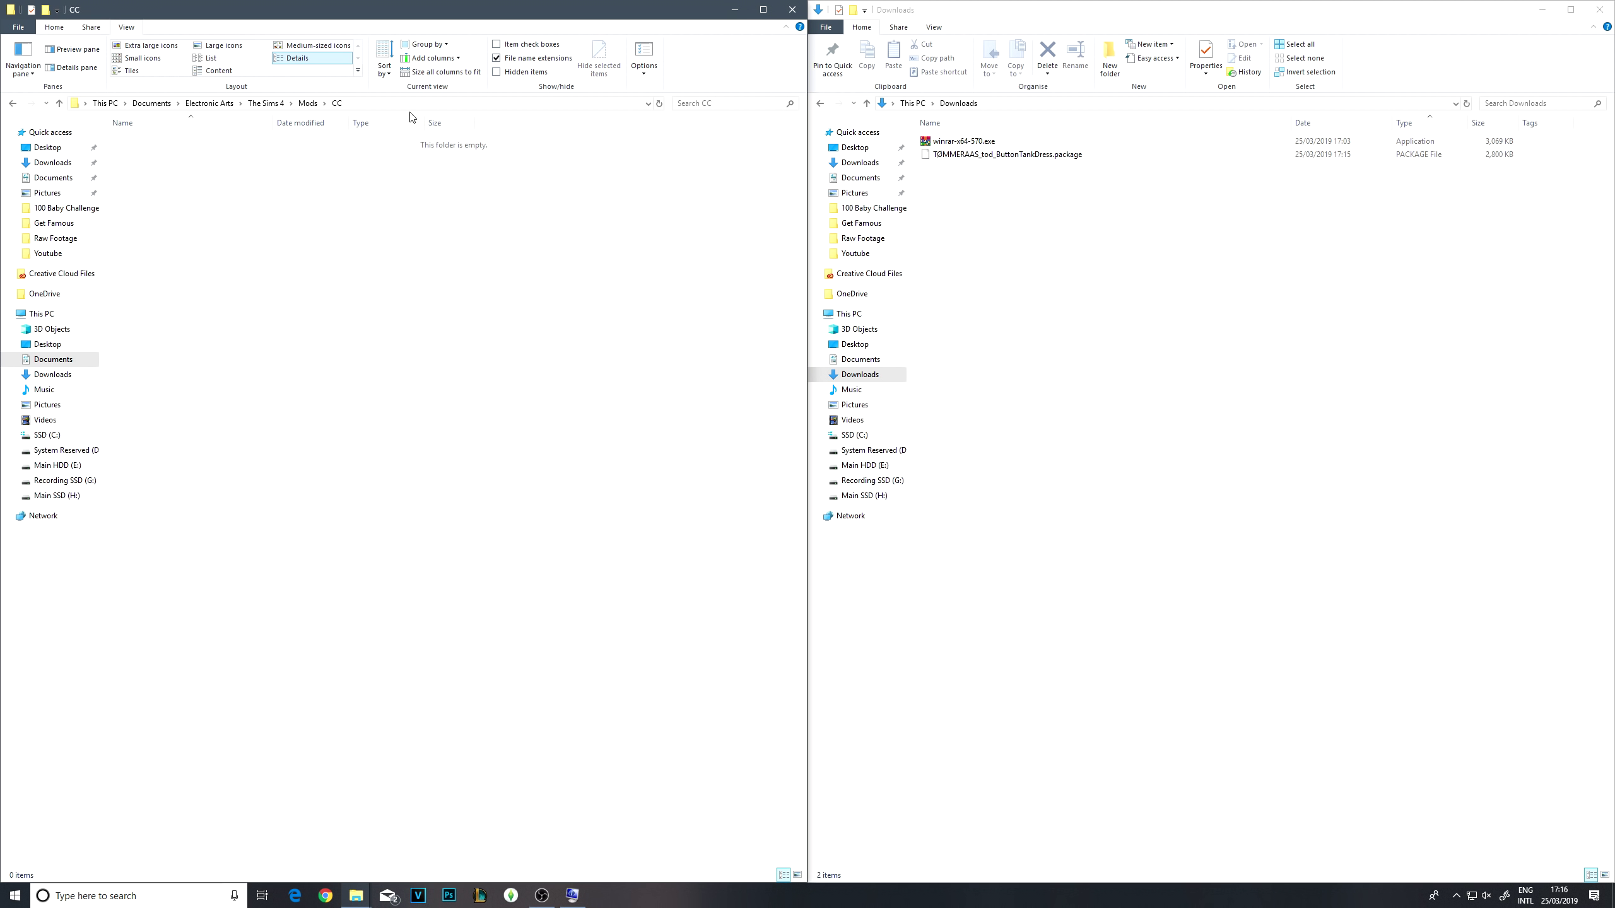
{"action": "left_click", "coordinate": [968, 159]}
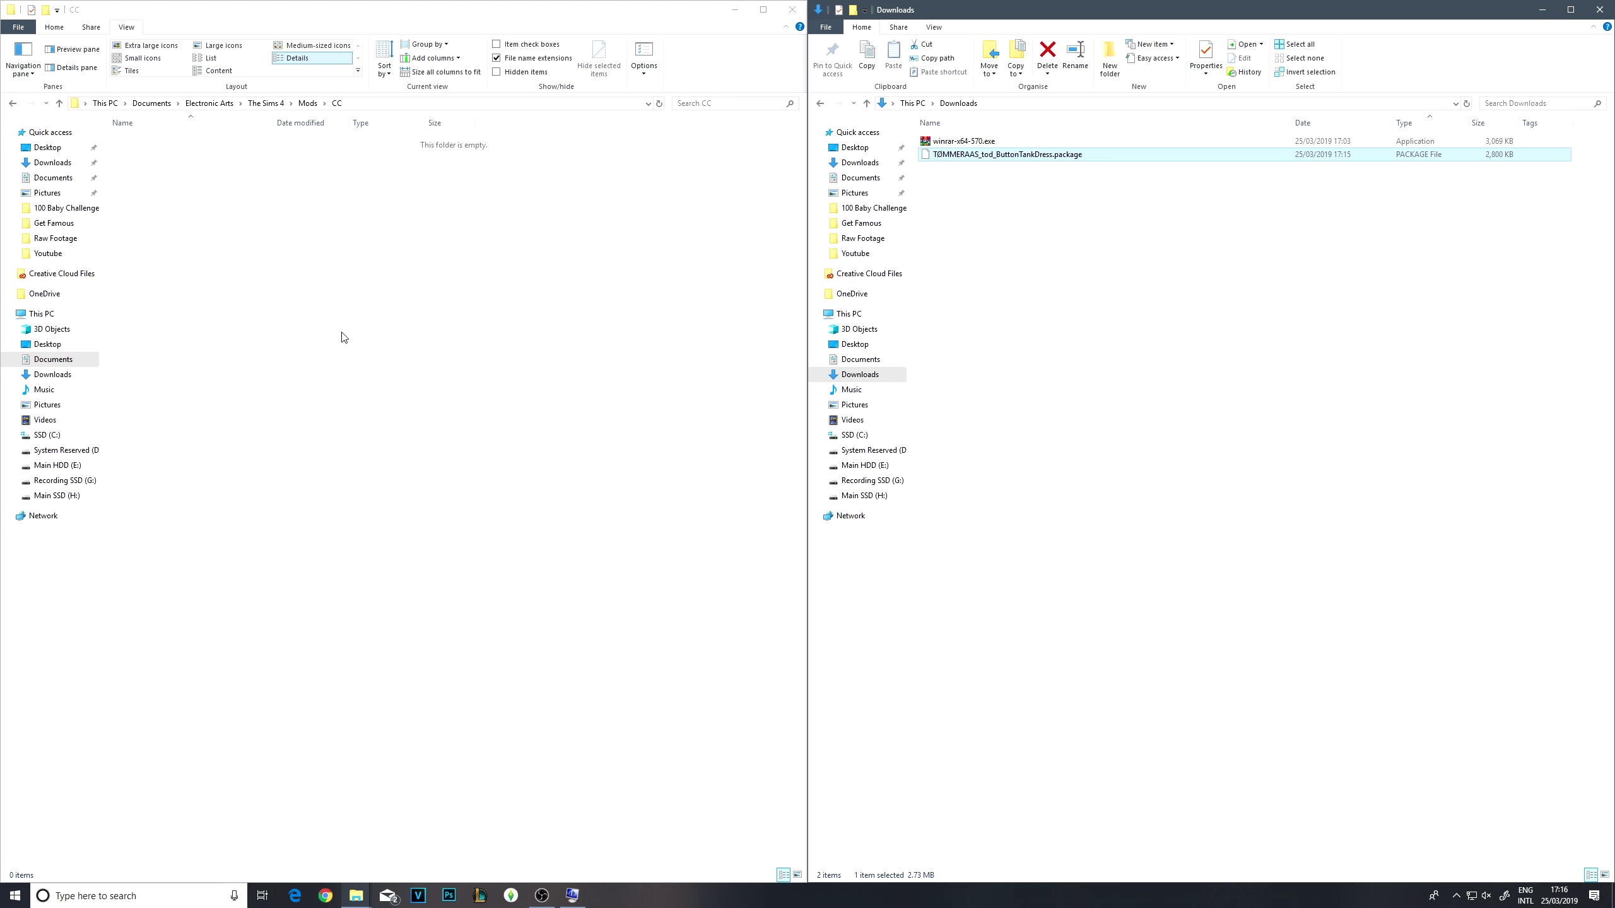
{"action": "right_click", "coordinate": [284, 268]}
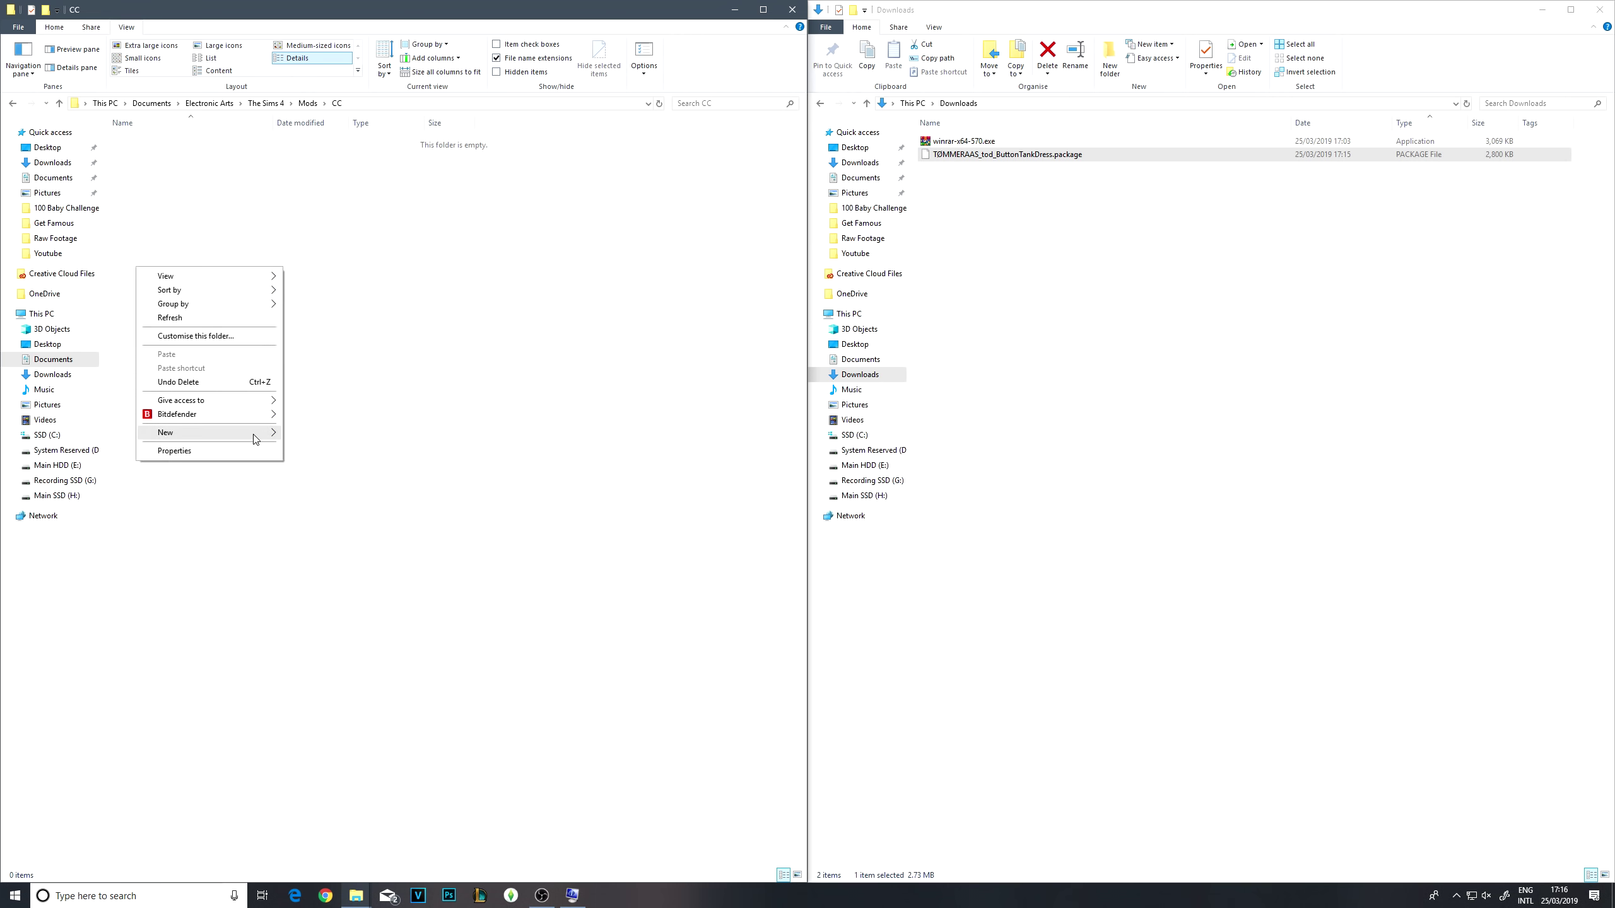
{"action": "mouse_move", "coordinate": [248, 434]}
{"action": "left_click", "coordinate": [318, 438]}
{"action": "type", "text": "To"}
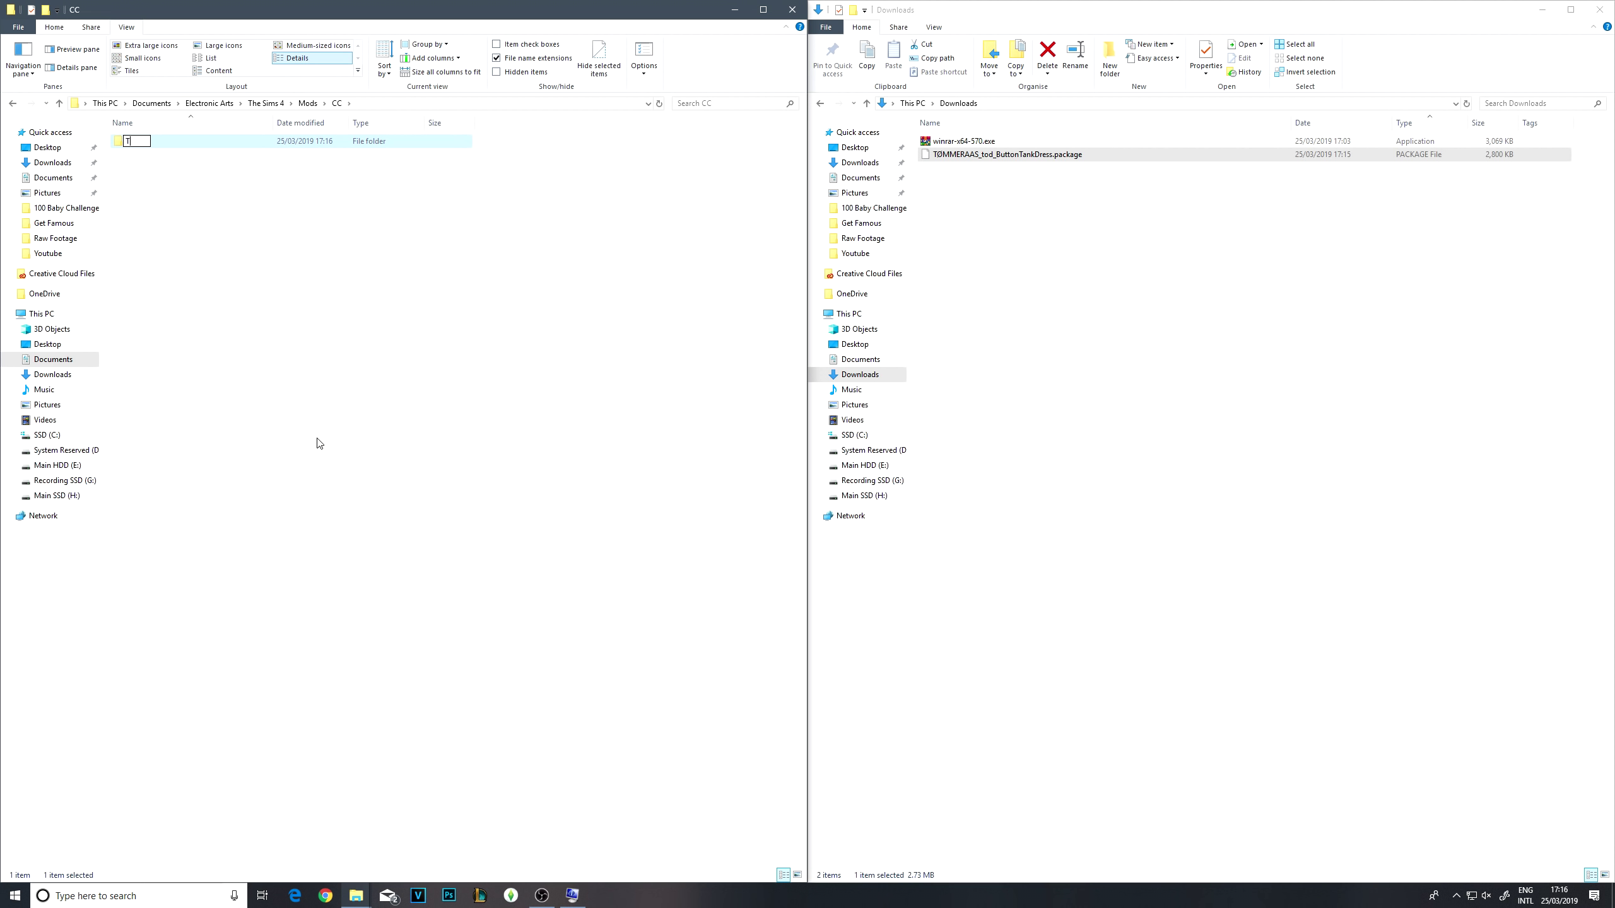
{"action": "type", "text": "ddler CC"}
Open the Toddler CC folder and create a subfolder named Clothes in it.
{"action": "double_click", "coordinate": [169, 152]}
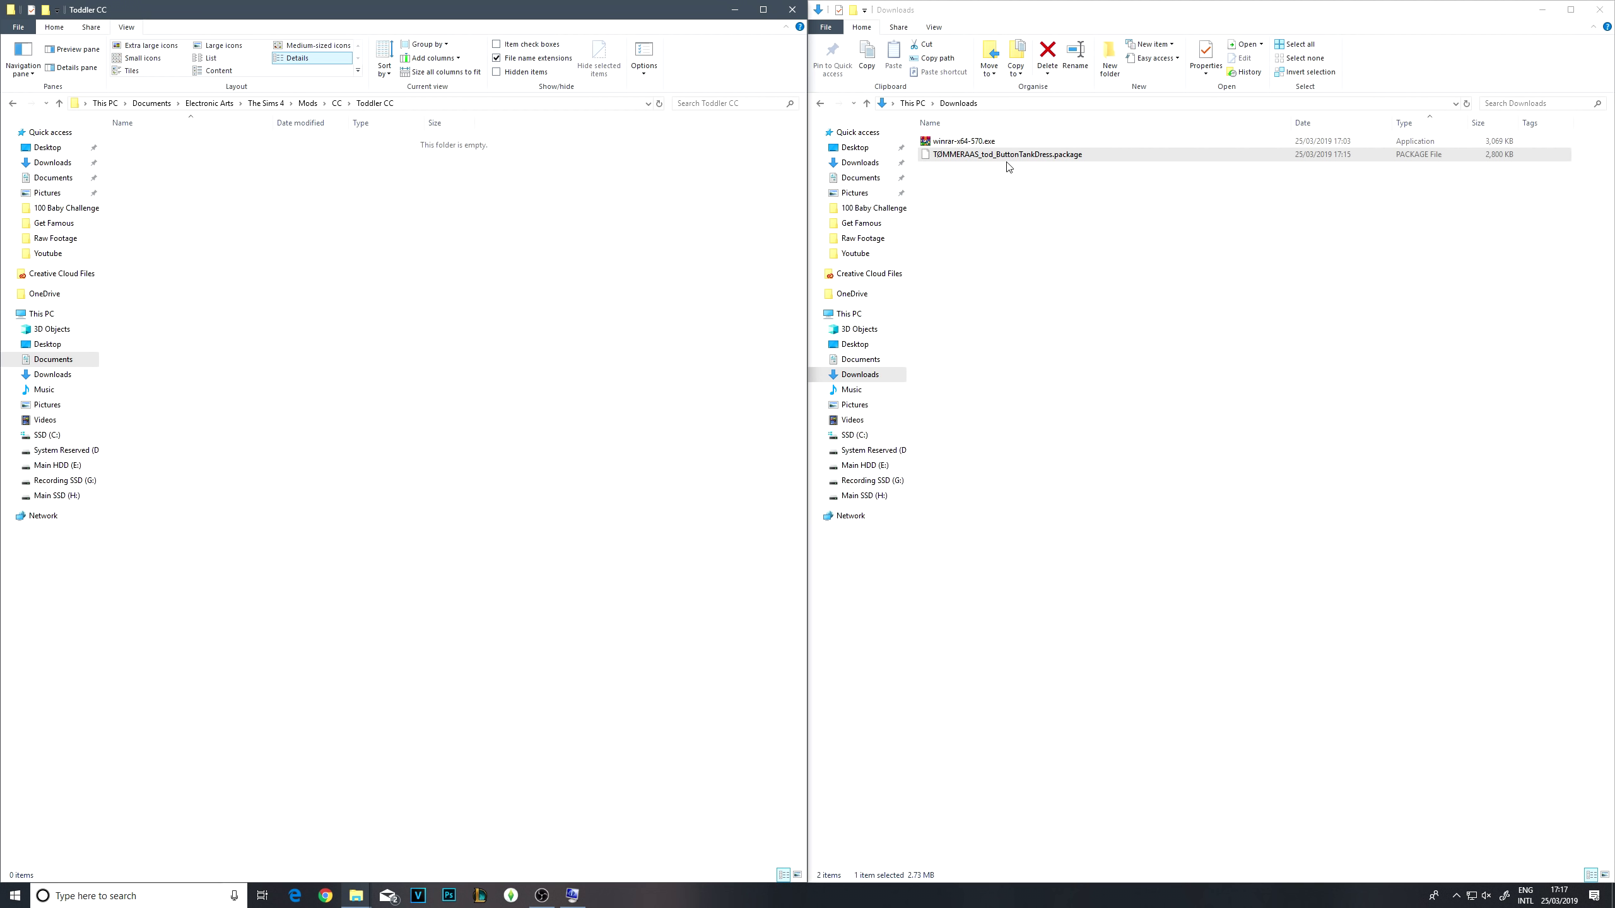
{"action": "right_click", "coordinate": [186, 241]}
{"action": "mouse_move", "coordinate": [159, 413]}
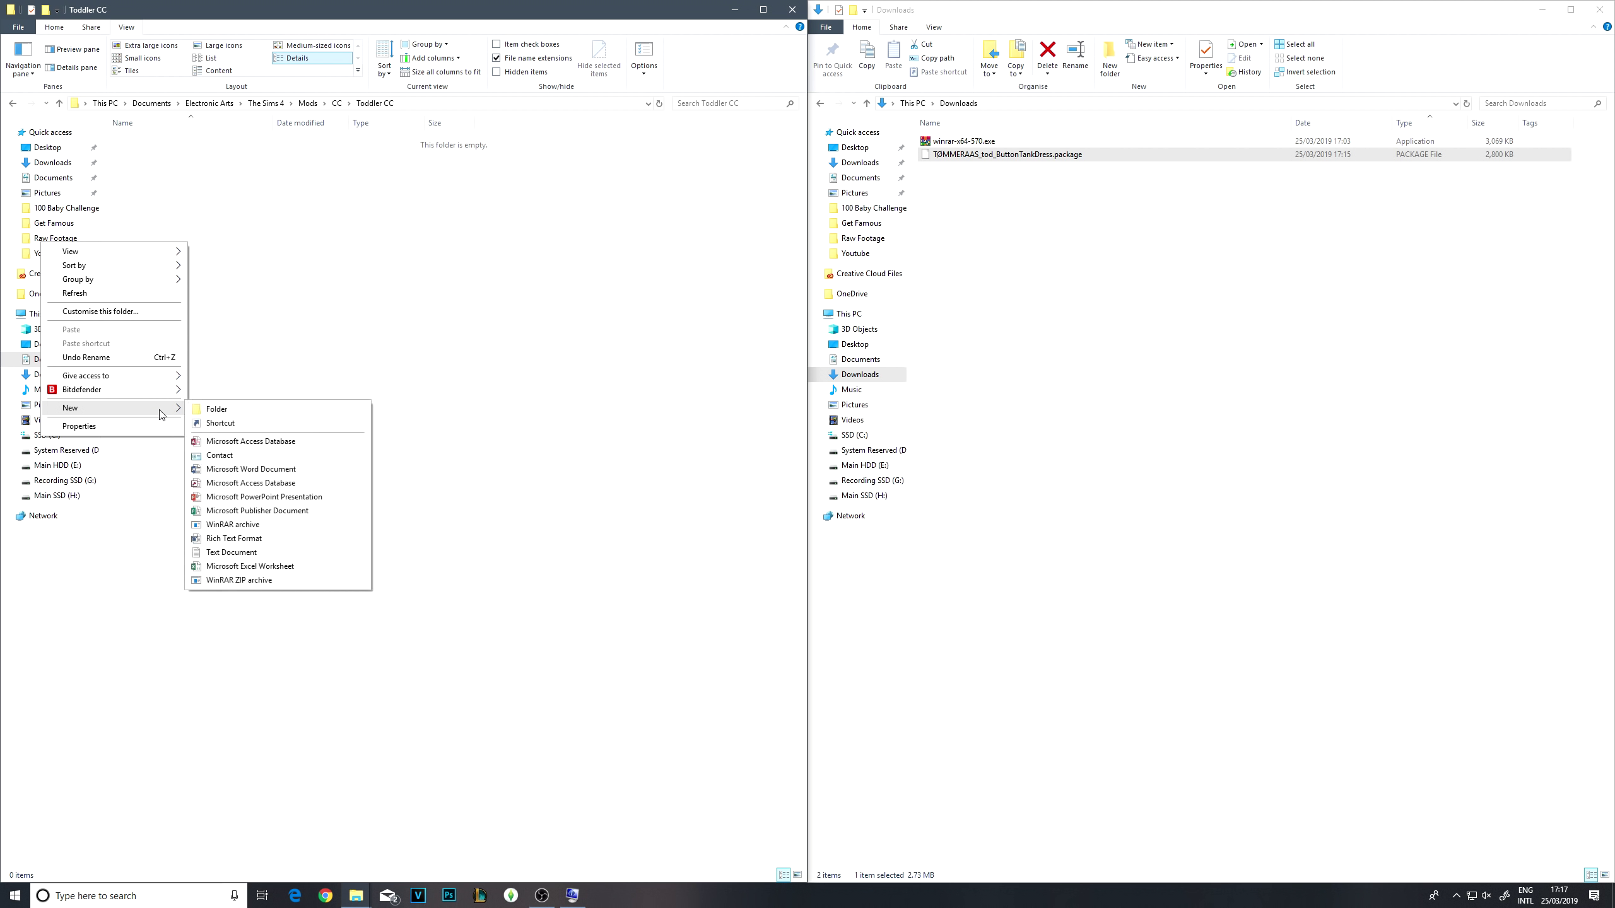
{"action": "left_click", "coordinate": [217, 409]}
{"action": "type", "text": "Clothes"}
{"action": "key", "text": "Return"}
{"action": "left_click", "coordinate": [238, 414]}
Starting from Documents, browse through Electronic Arts, The Sims 4, Mods, CC and Toddler CC into the Clothes folder.
{"action": "left_click_drag", "start_coordinate": [967, 154], "coordinate": [1076, 164]}
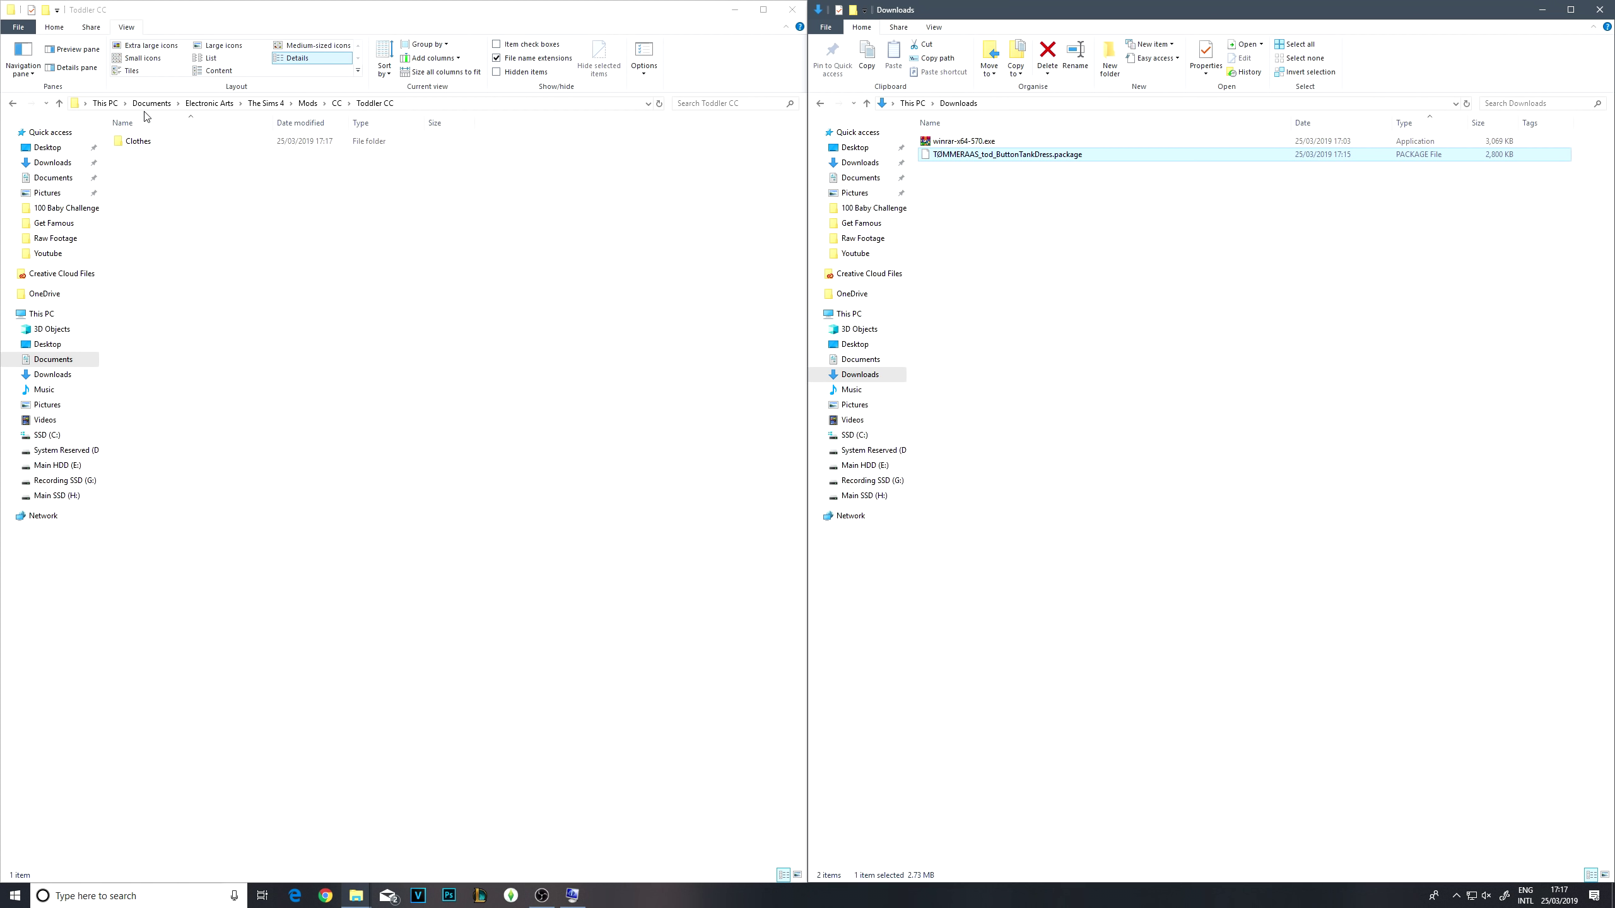
{"action": "left_click", "coordinate": [54, 360]}
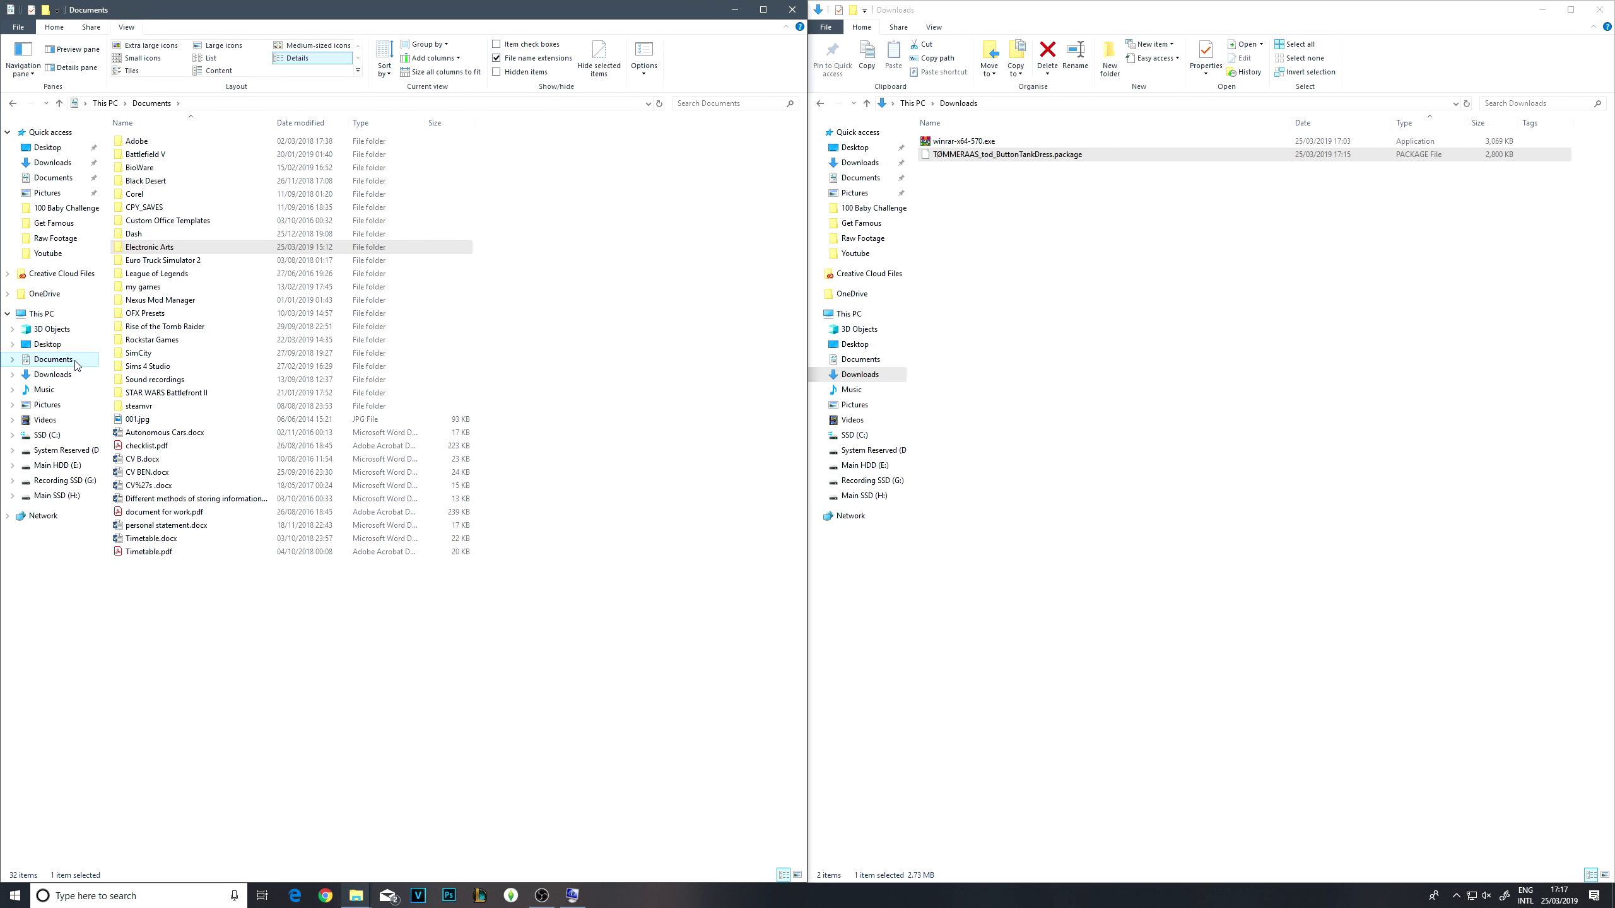
{"action": "double_click", "coordinate": [162, 247]}
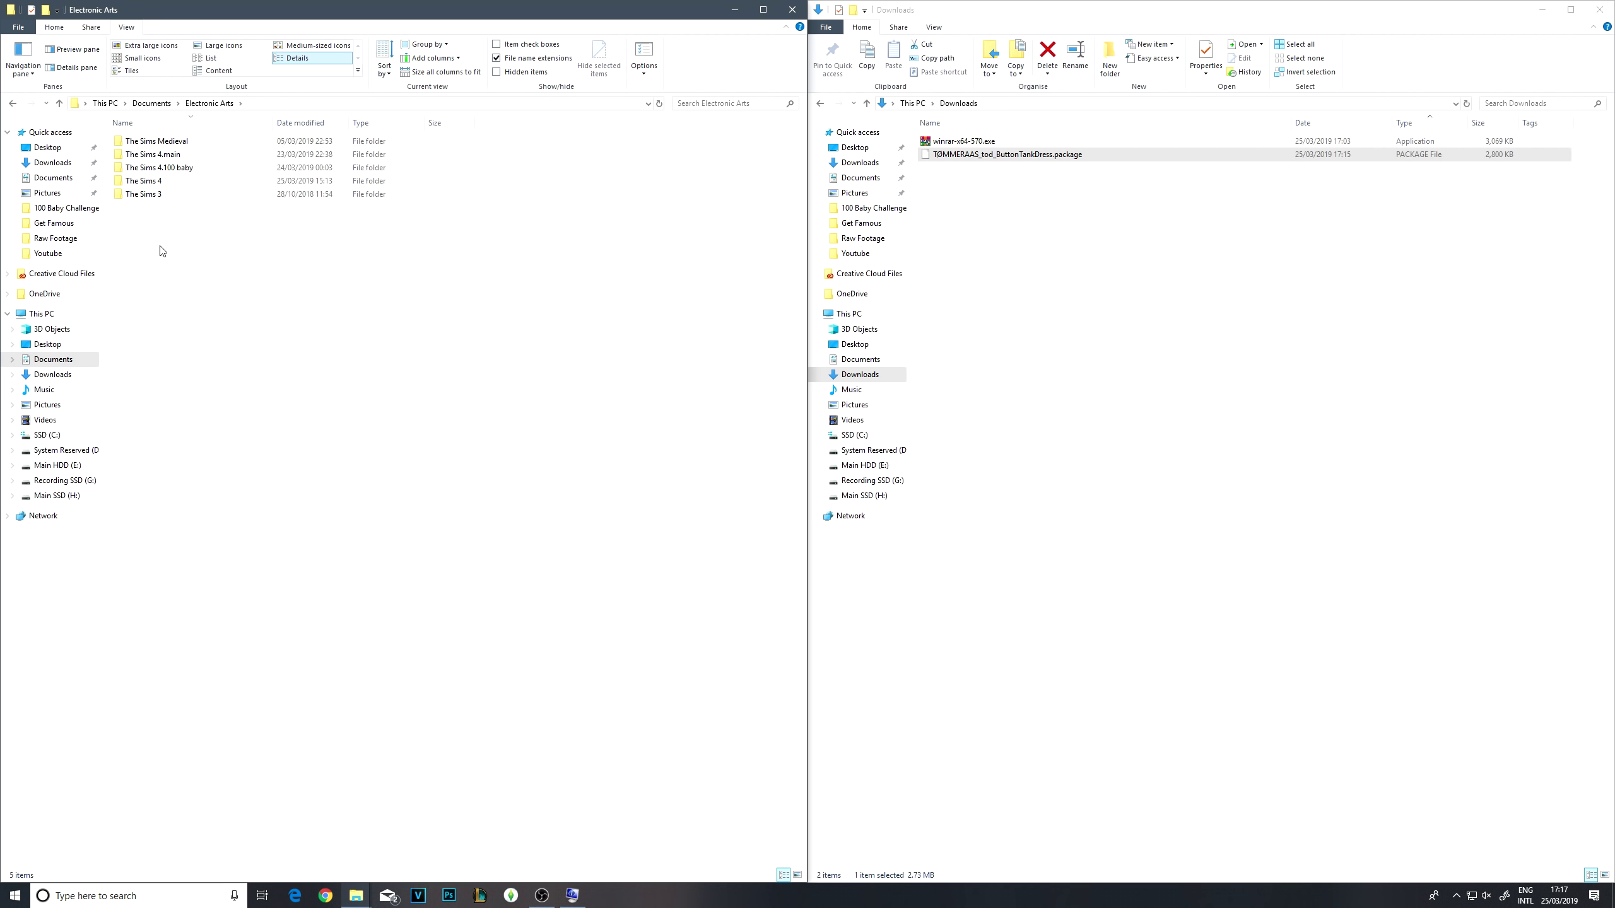
{"action": "left_click", "coordinate": [162, 185]}
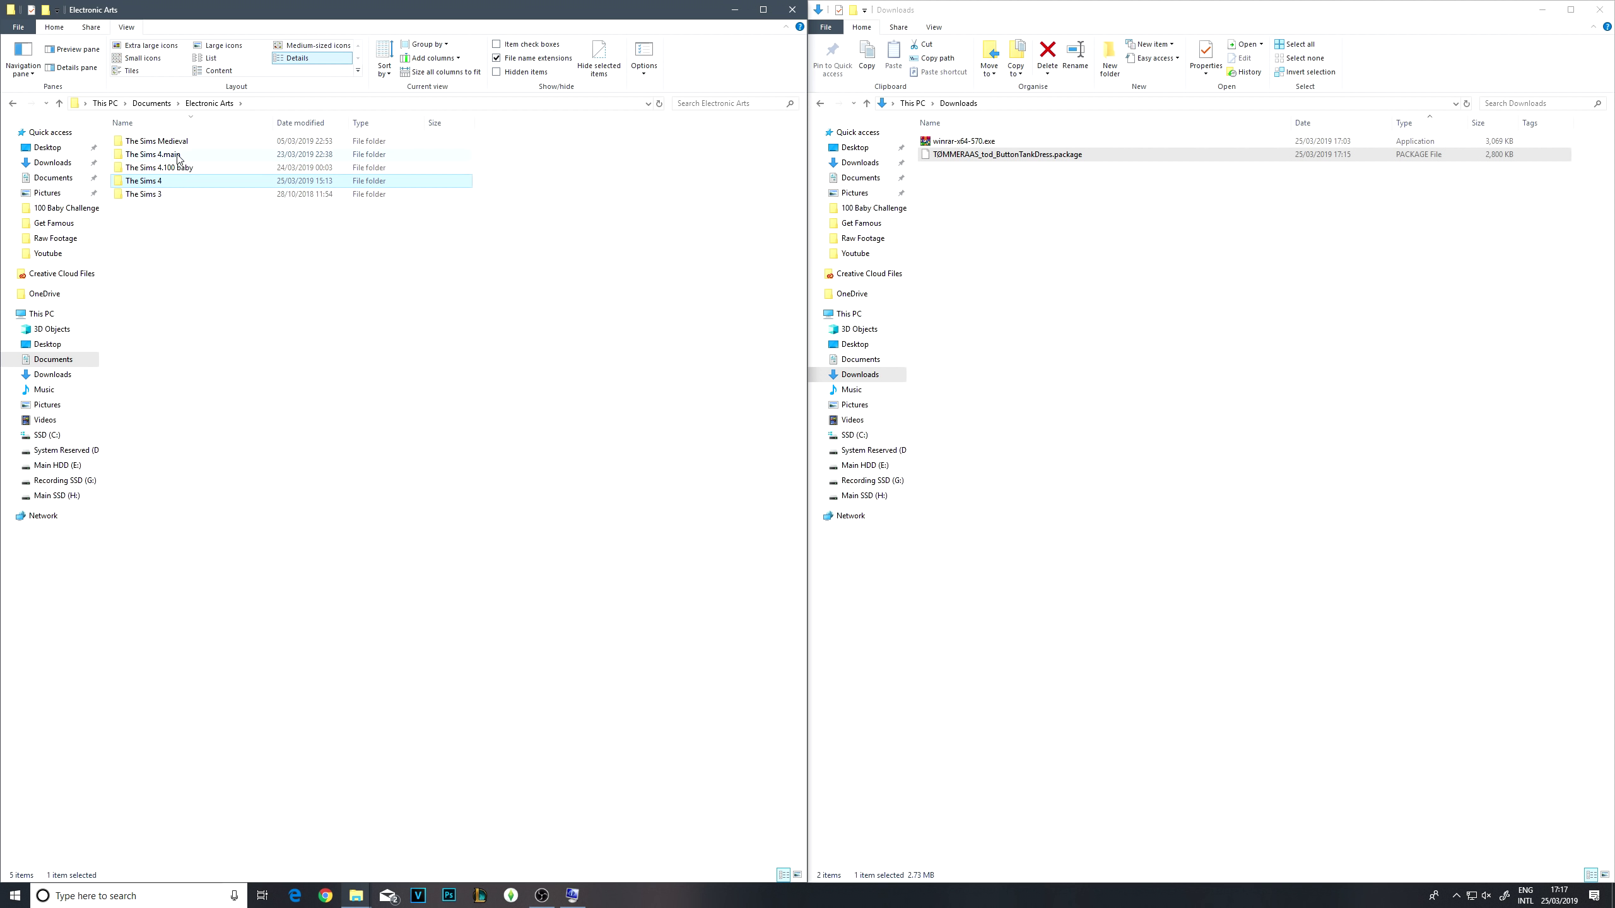
{"action": "double_click", "coordinate": [164, 185]}
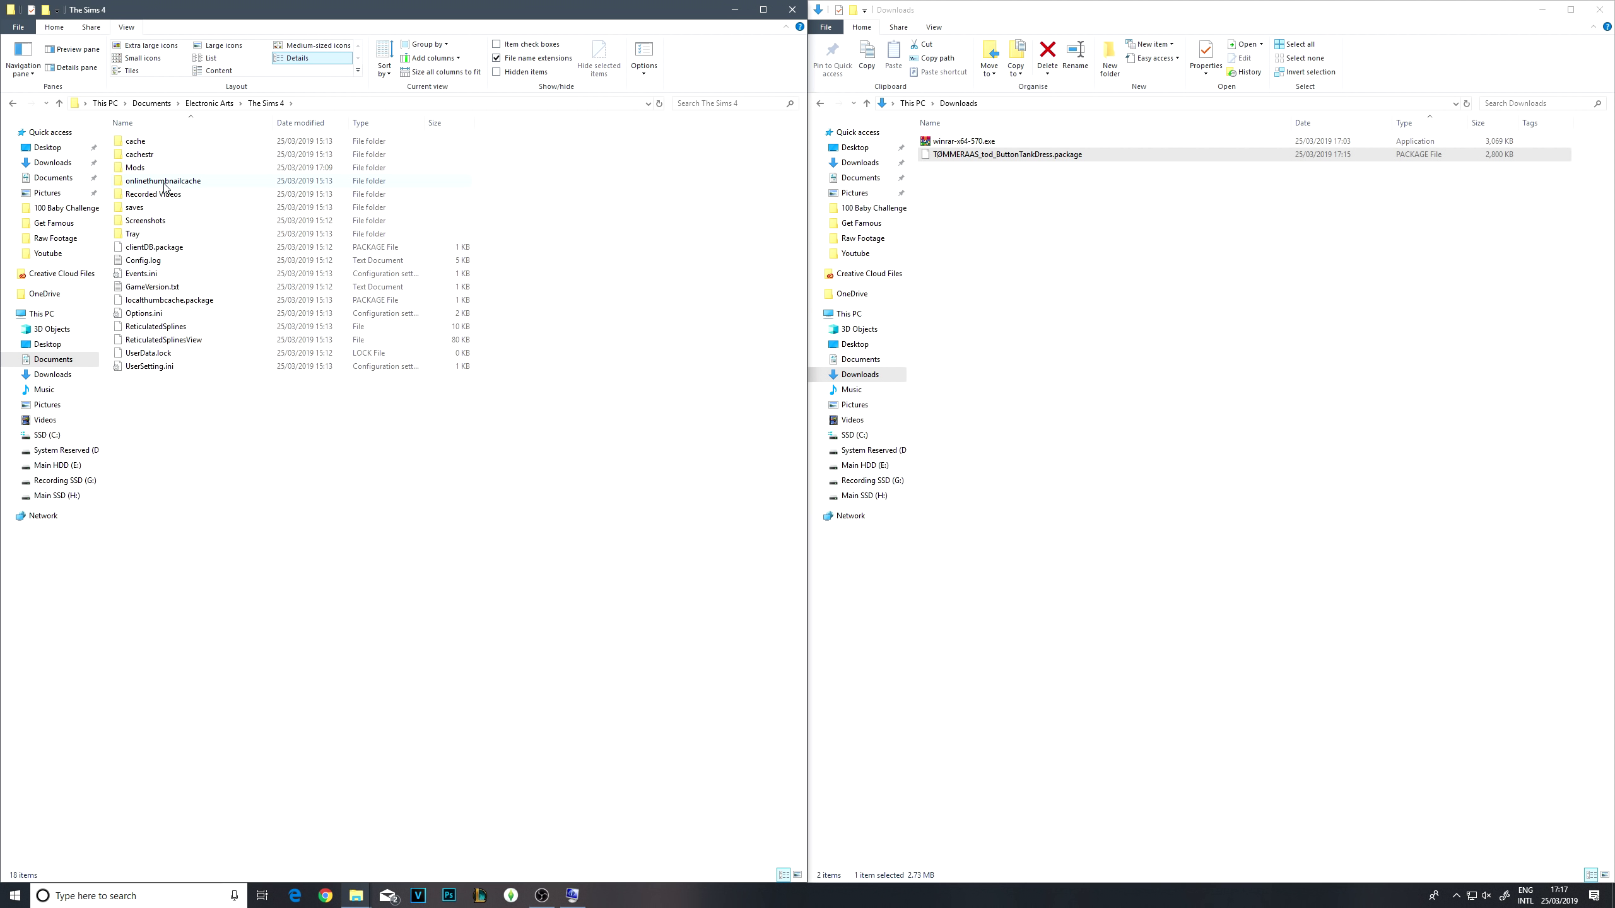
{"action": "double_click", "coordinate": [151, 168]}
{"action": "double_click", "coordinate": [145, 141]}
{"action": "double_click", "coordinate": [155, 143]}
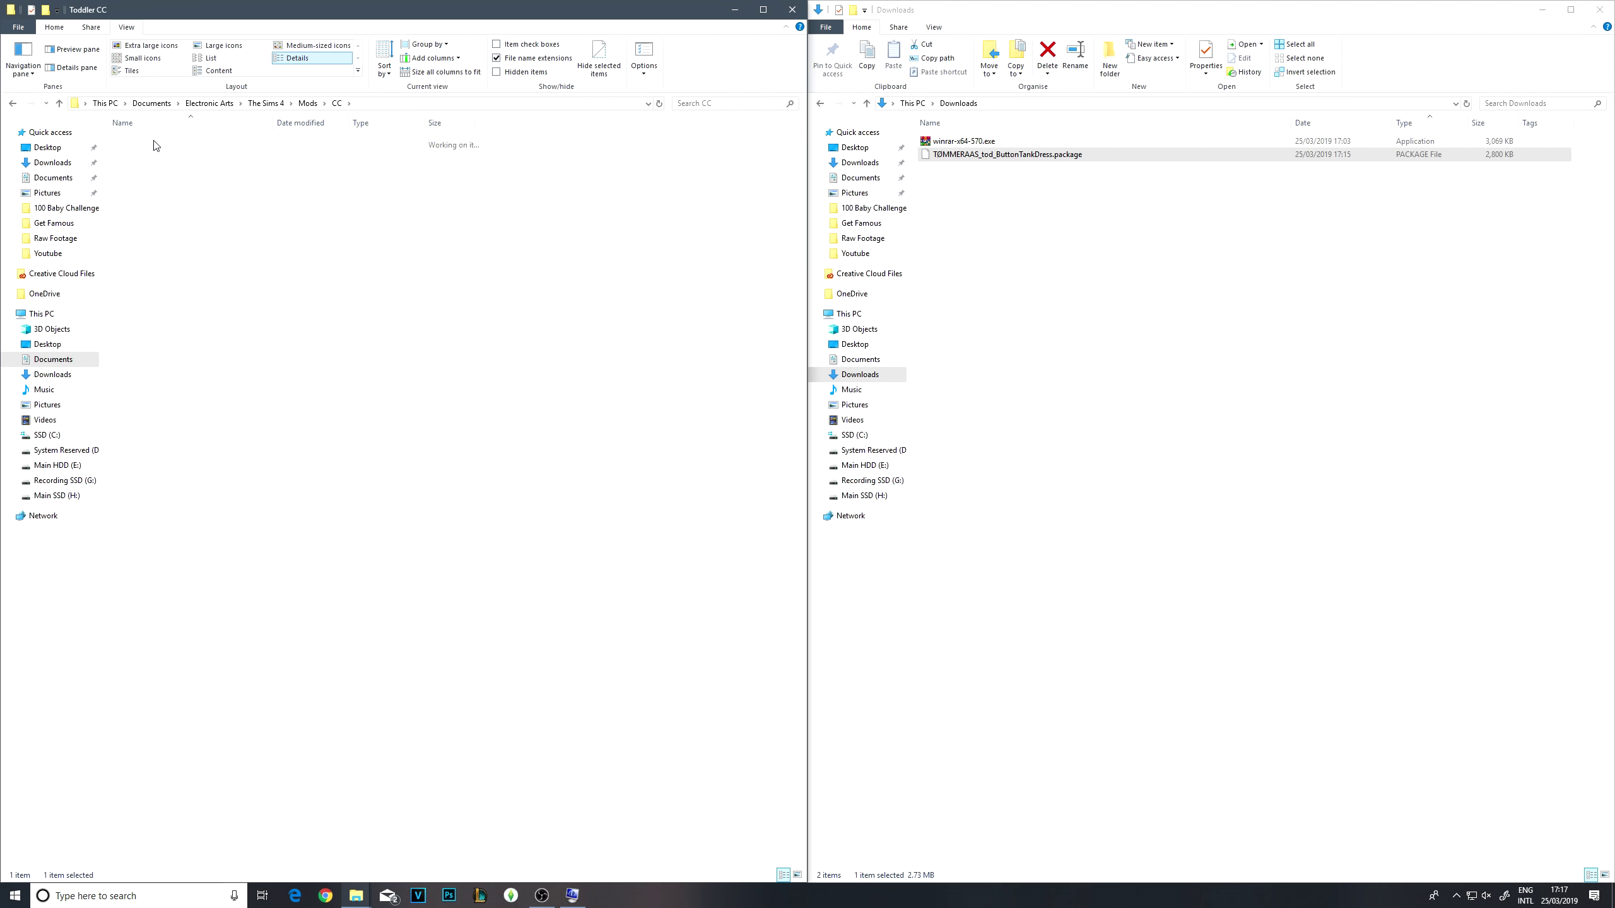
{"action": "double_click", "coordinate": [155, 142]}
Move the ButtonTankDress package file from Downloads into the Clothes folder.
{"action": "left_click", "coordinate": [982, 157]}
{"action": "left_click_drag", "start_coordinate": [982, 157], "coordinate": [1054, 157]}
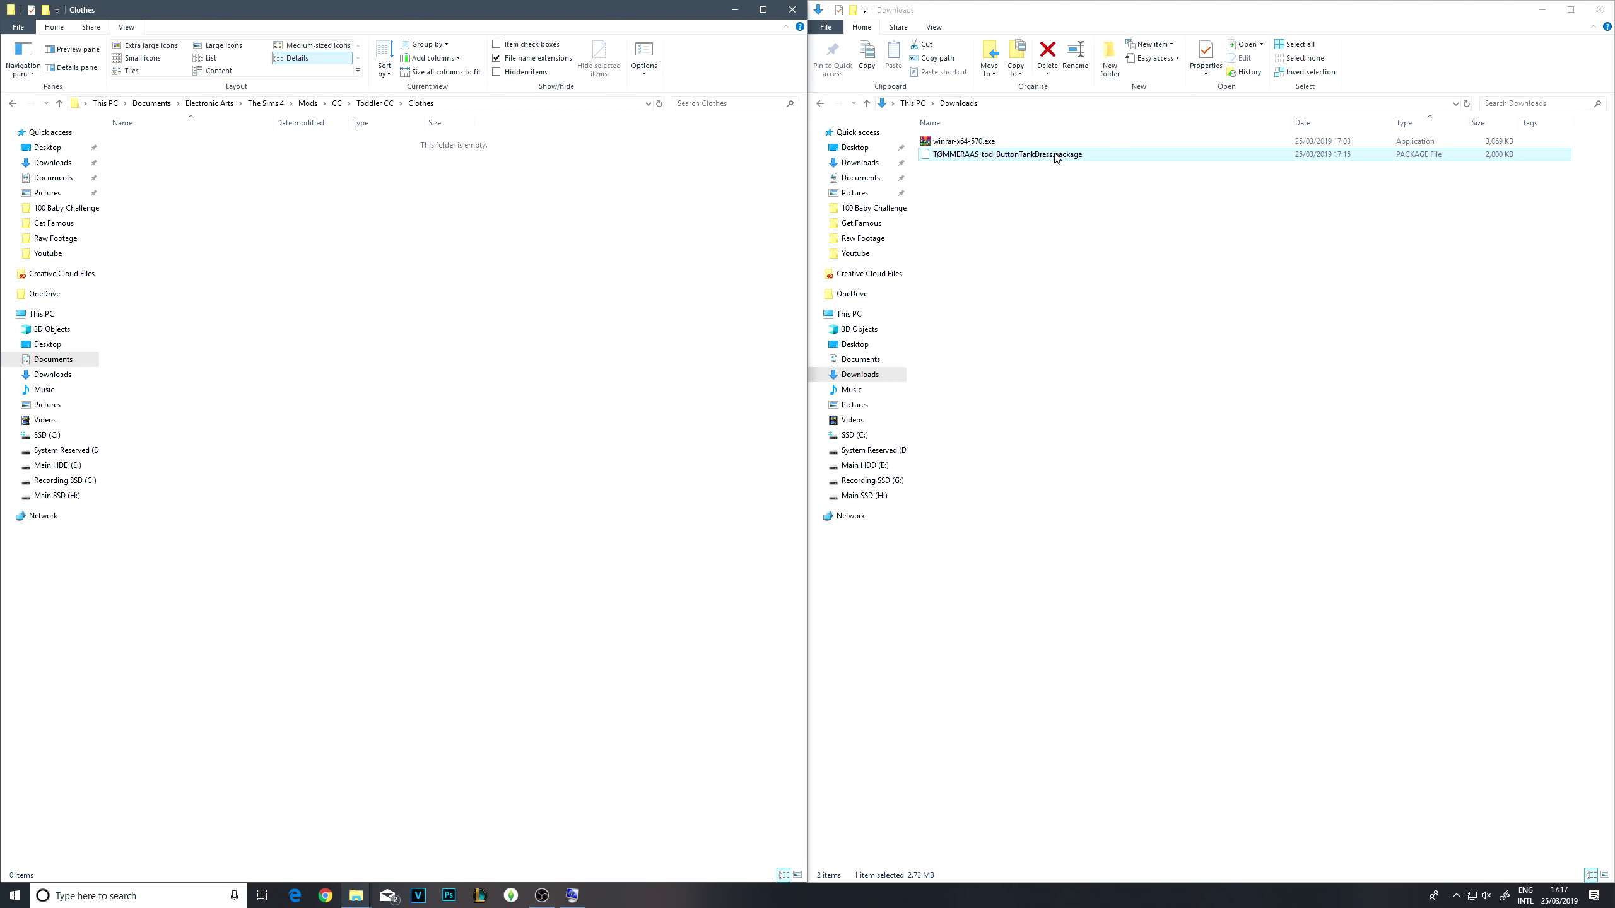
{"action": "left_click_drag", "start_coordinate": [1054, 157], "coordinate": [341, 343]}
{"action": "left_click", "coordinate": [448, 280]}
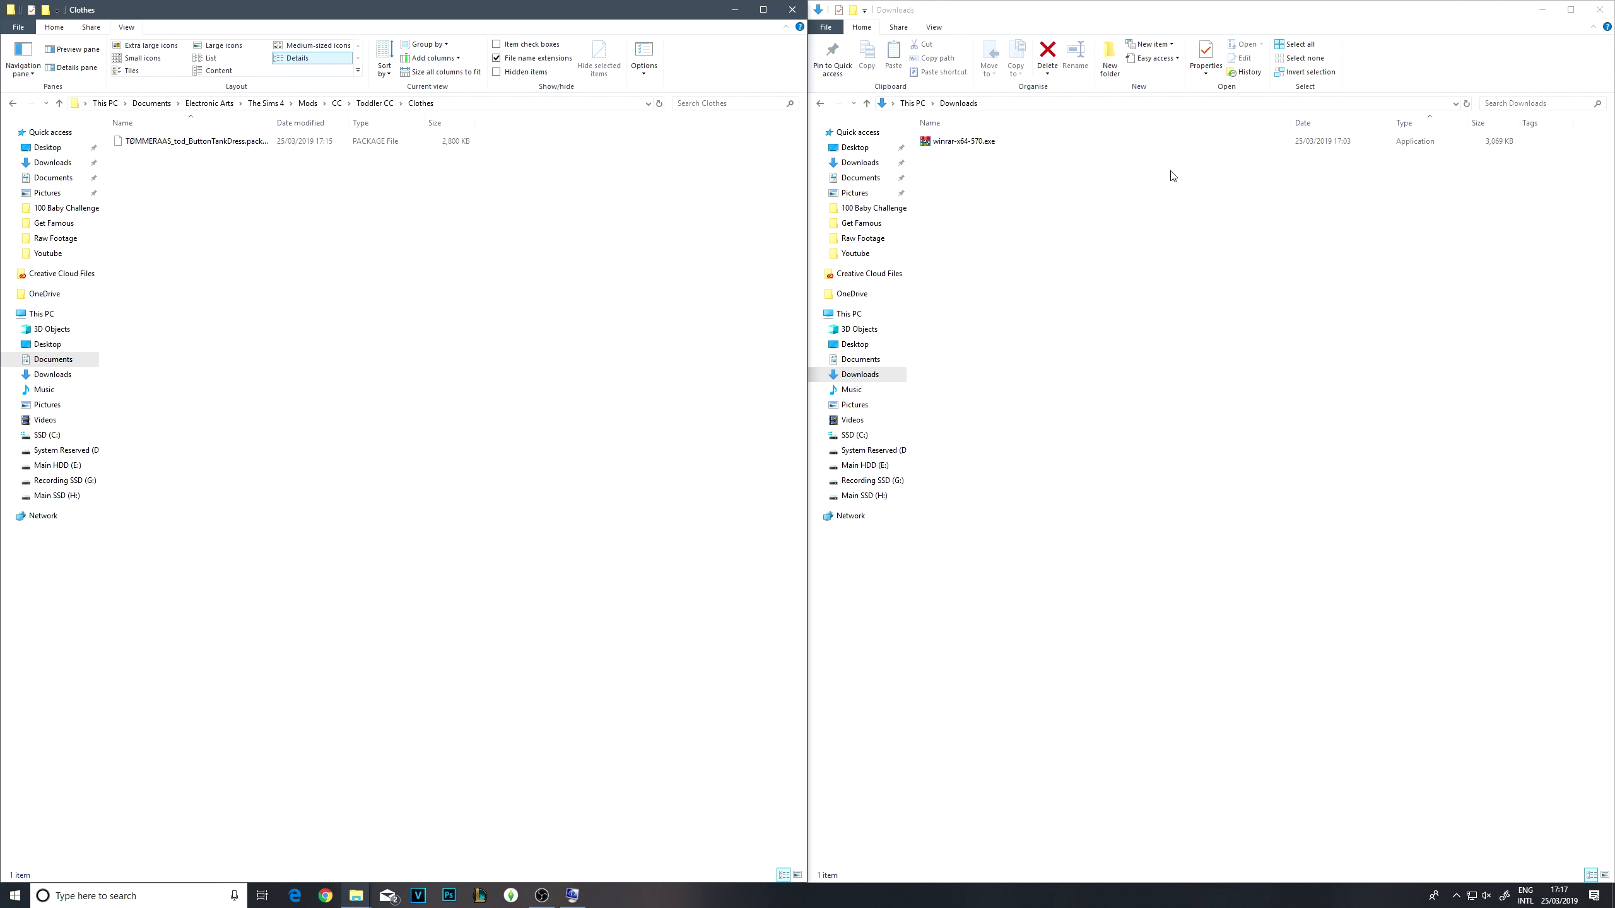